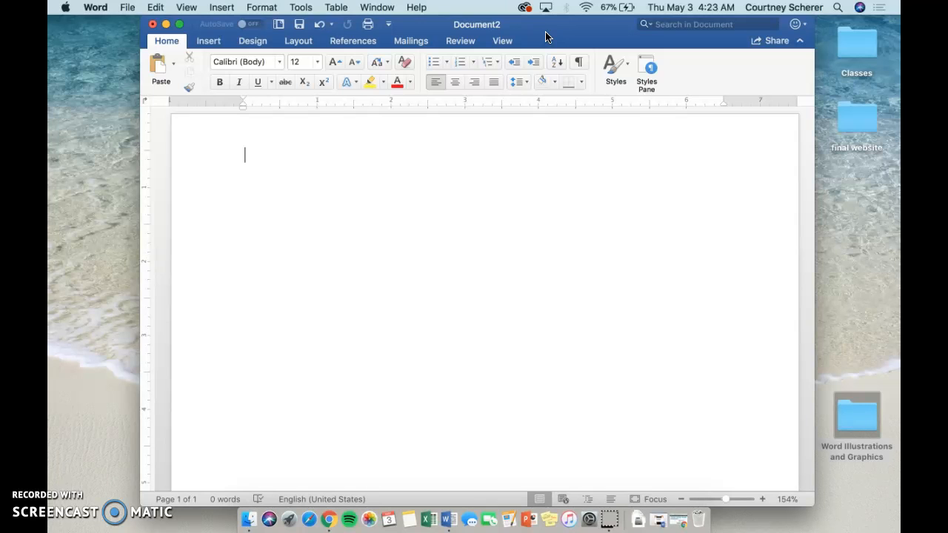
- Browse the Word Illustrations and Graphics folder, then return to the document
double_click(868, 432)
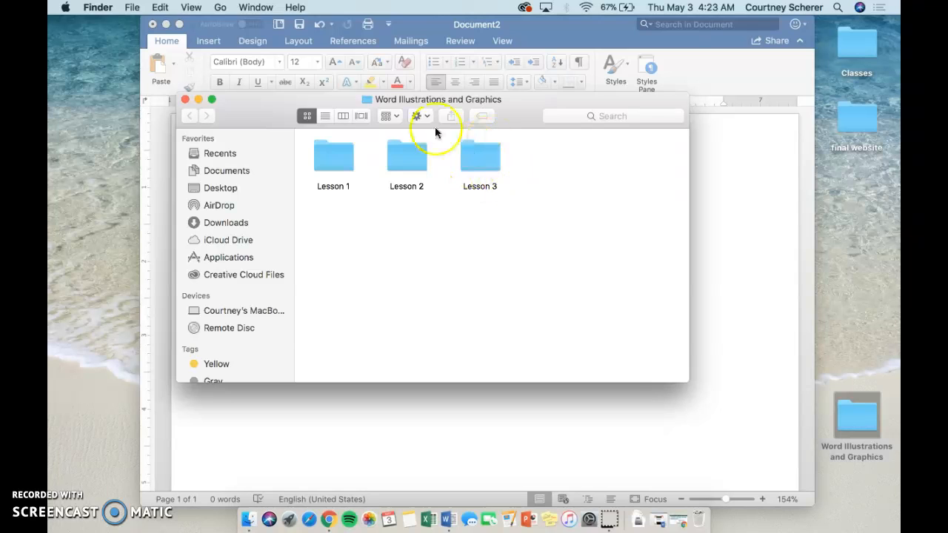
left_click(186, 100)
left_click(569, 34)
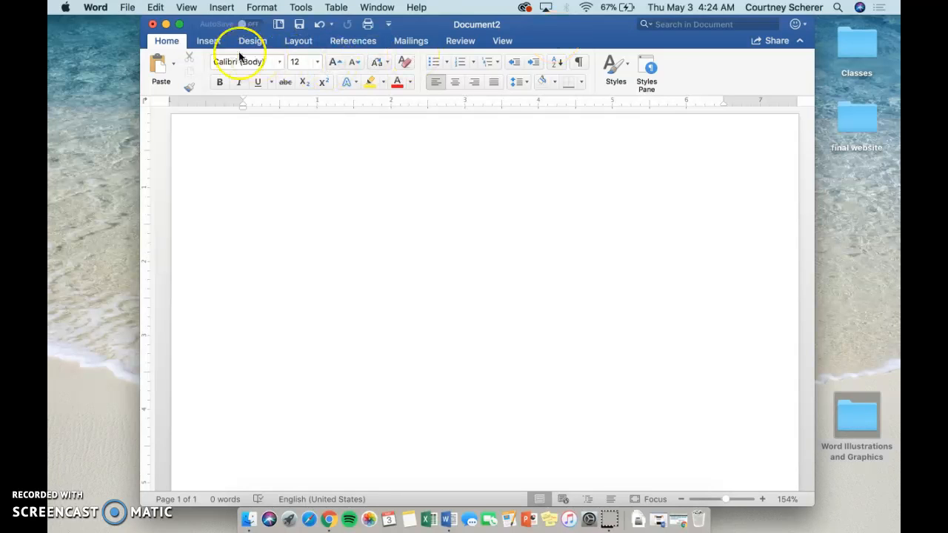
- Choose the Right Arrow from the Block Arrows section of the Shapes gallery
left_click(210, 43)
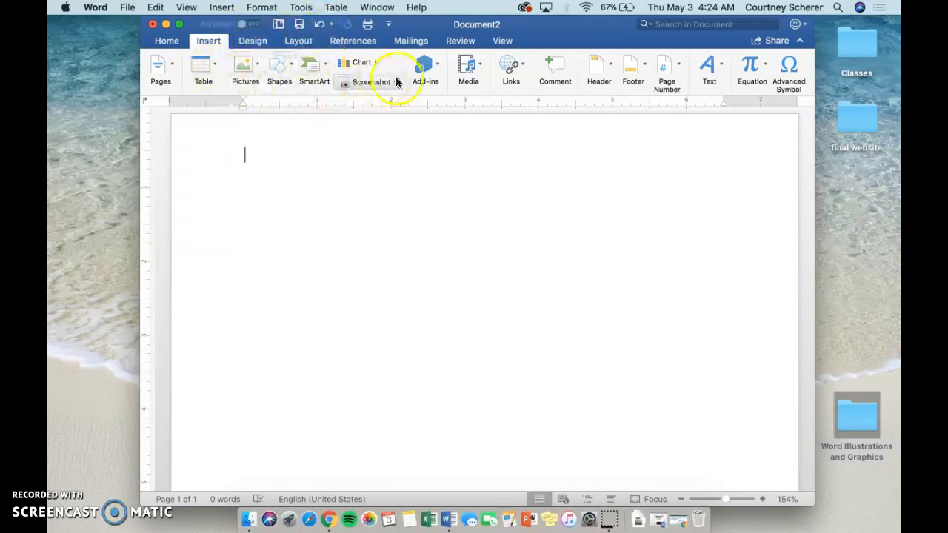
left_click(280, 61)
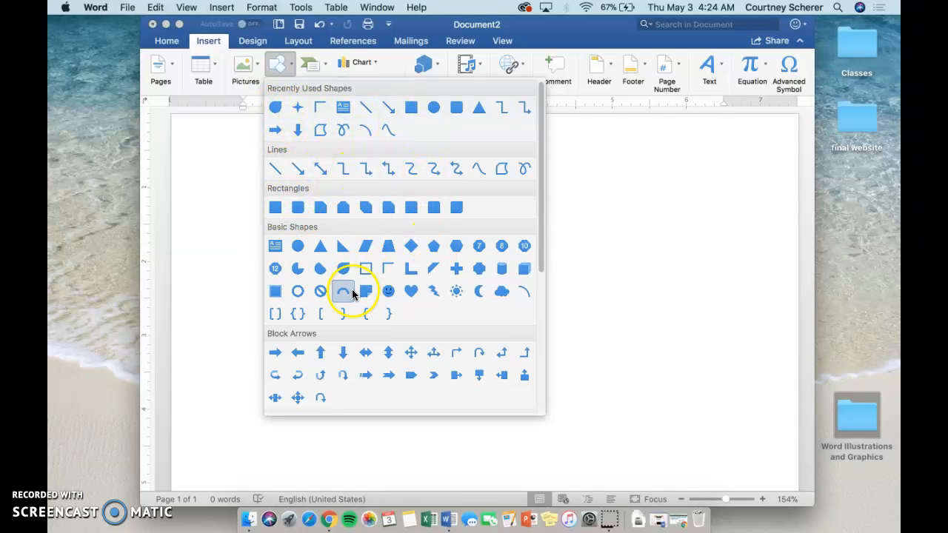
scroll(364, 277, "down", 2)
scroll(379, 299, "down", 3)
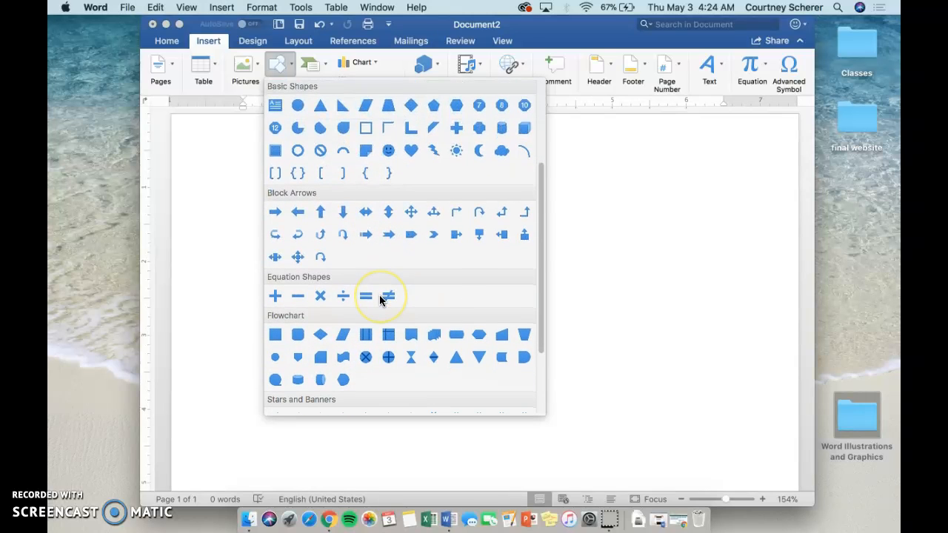
scroll(380, 299, "down", 2)
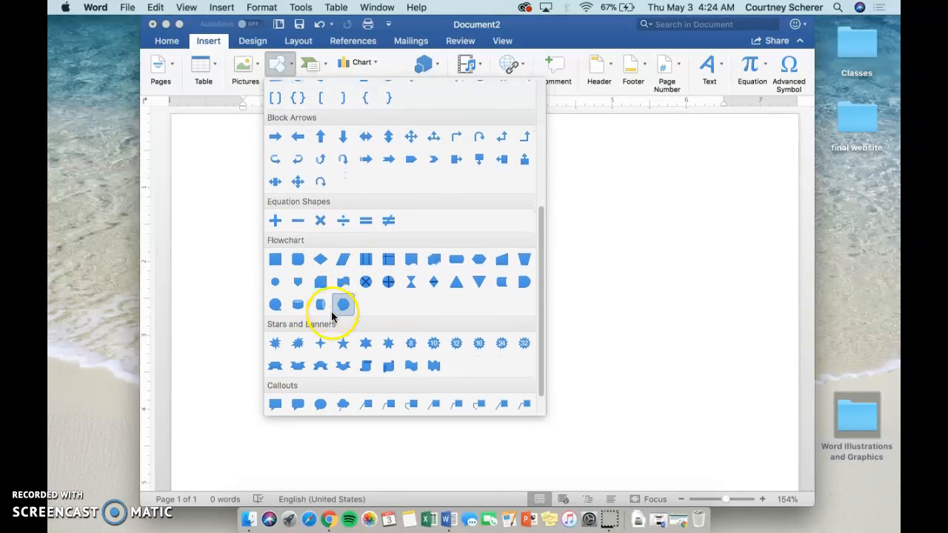
scroll(337, 317, "down", 1)
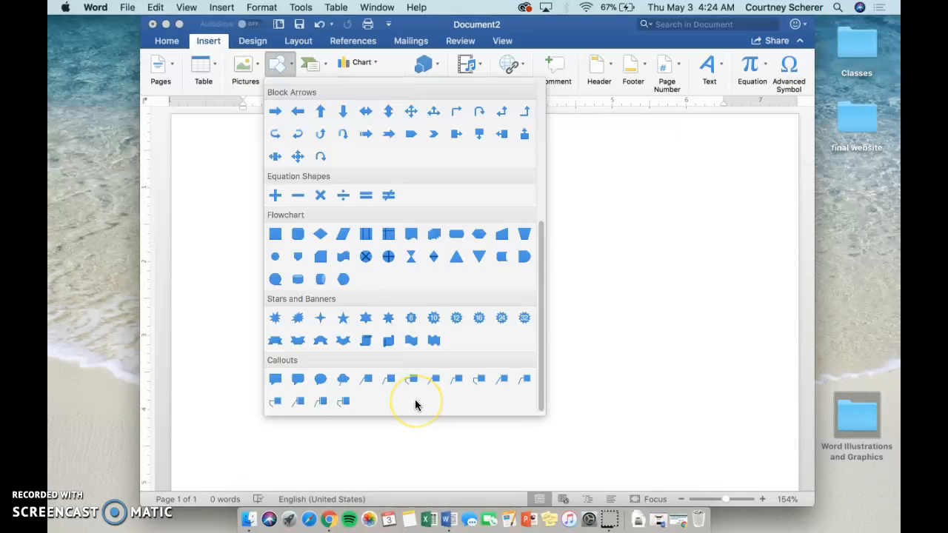
scroll(416, 405, "up", 6)
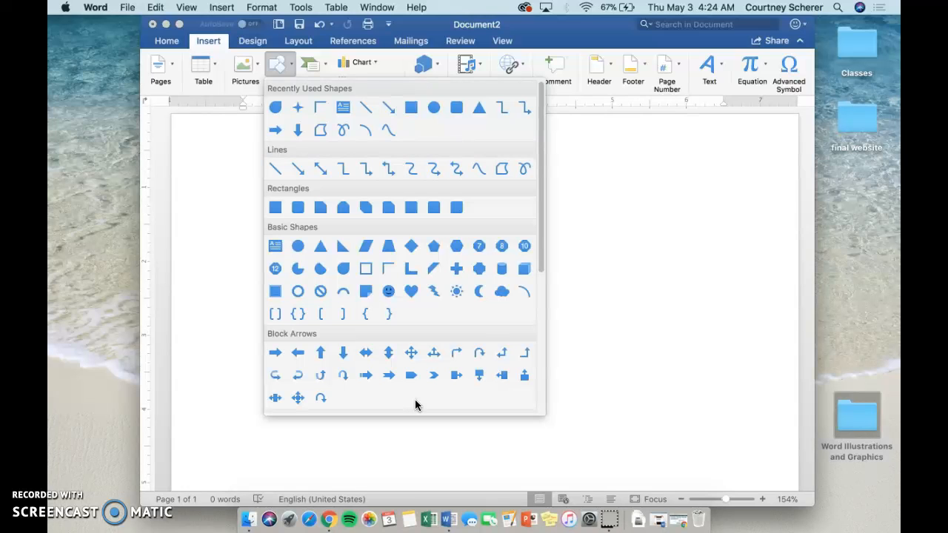
left_click(311, 359)
left_click(277, 353)
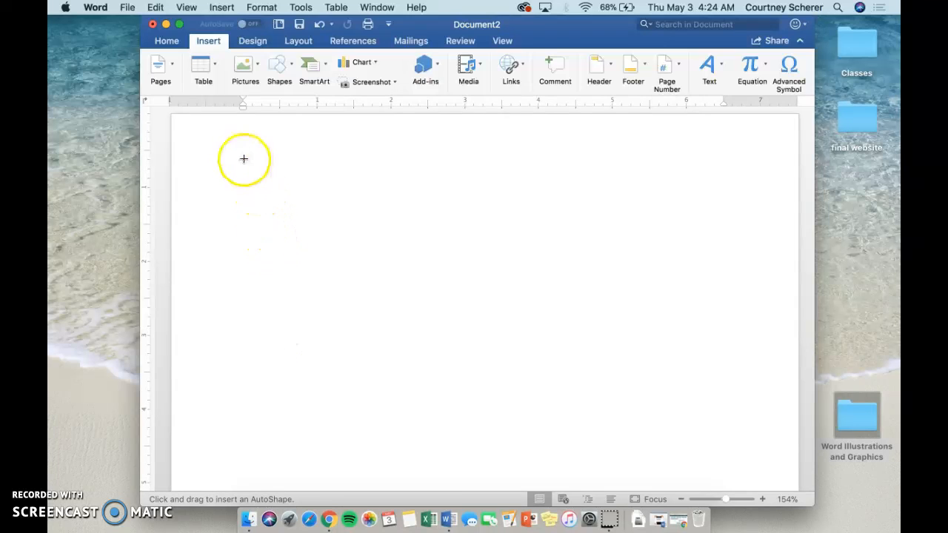
- Draw a blue right arrow about 5.12" wide and 1.16" tall near the page top
mouse_move(235, 146)
left_mouse_down()
mouse_move(366, 218)
mouse_move(379, 205)
mouse_move(445, 205)
mouse_move(545, 177)
mouse_move(398, 220)
mouse_move(277, 221)
mouse_move(275, 205)
mouse_move(275, 272)
mouse_move(283, 275)
mouse_move(612, 190)
mouse_move(633, 156)
mouse_move(634, 176)
mouse_move(563, 210)
mouse_move(423, 245)
mouse_move(556, 251)
mouse_move(613, 230)
left_mouse_up()
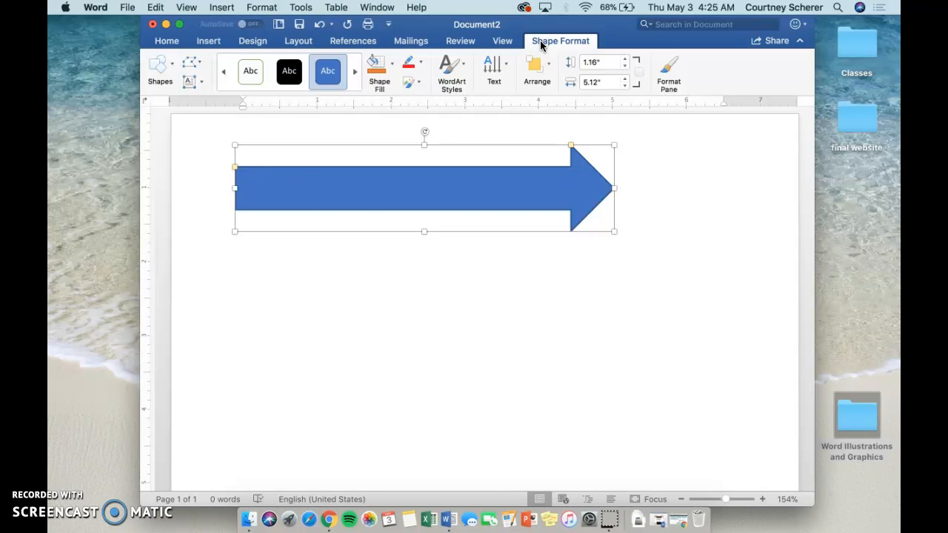
- Apply the Angle bevel from Shape Effects to the blue arrow
left_click(409, 85)
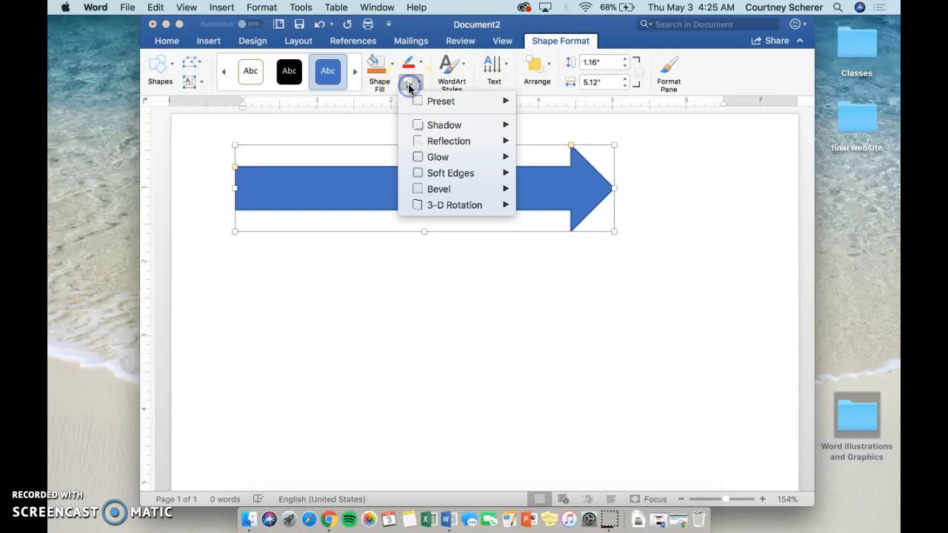
mouse_move(426, 104)
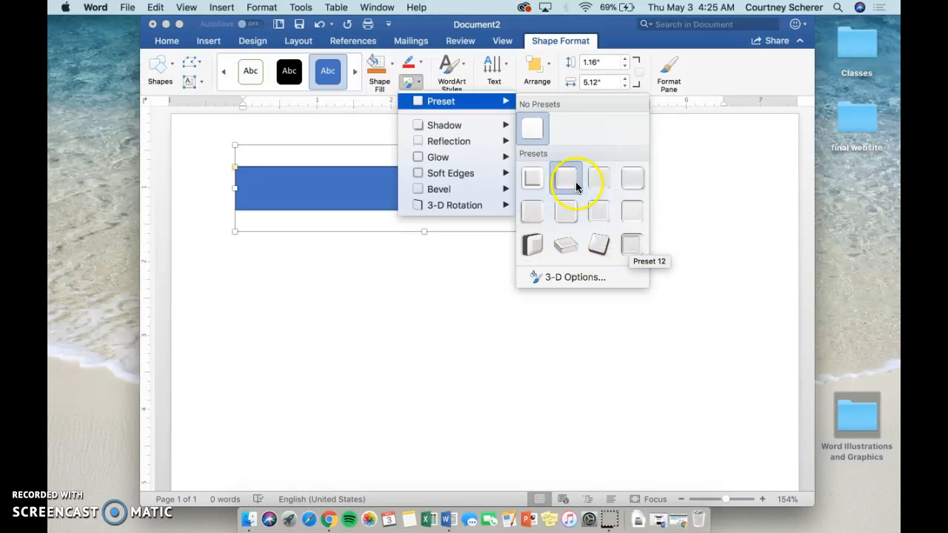
mouse_move(479, 127)
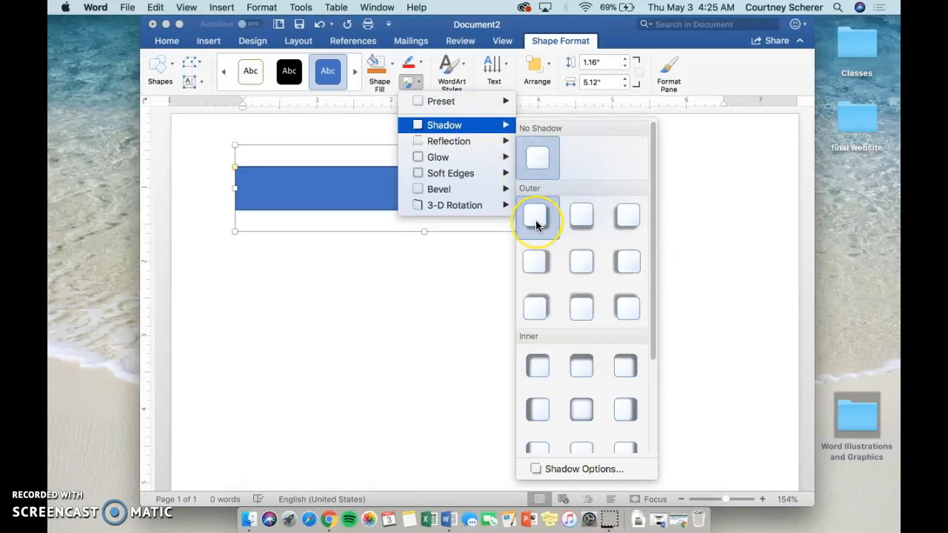
scroll(536, 224, "down", 4)
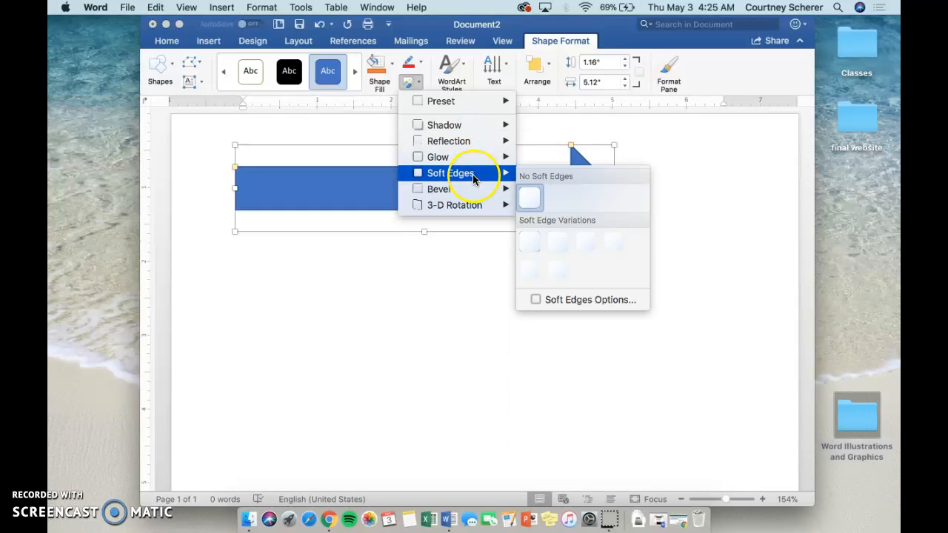
mouse_move(472, 191)
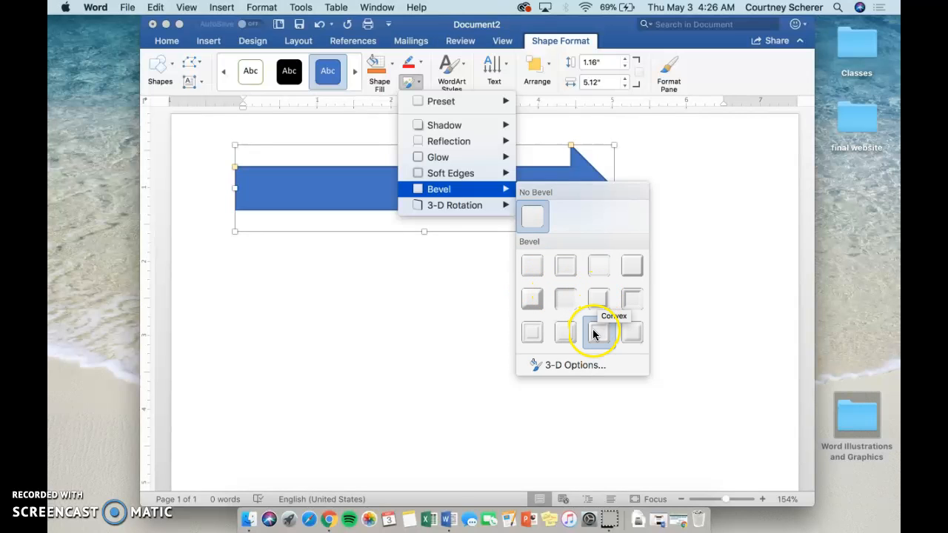
left_click(531, 298)
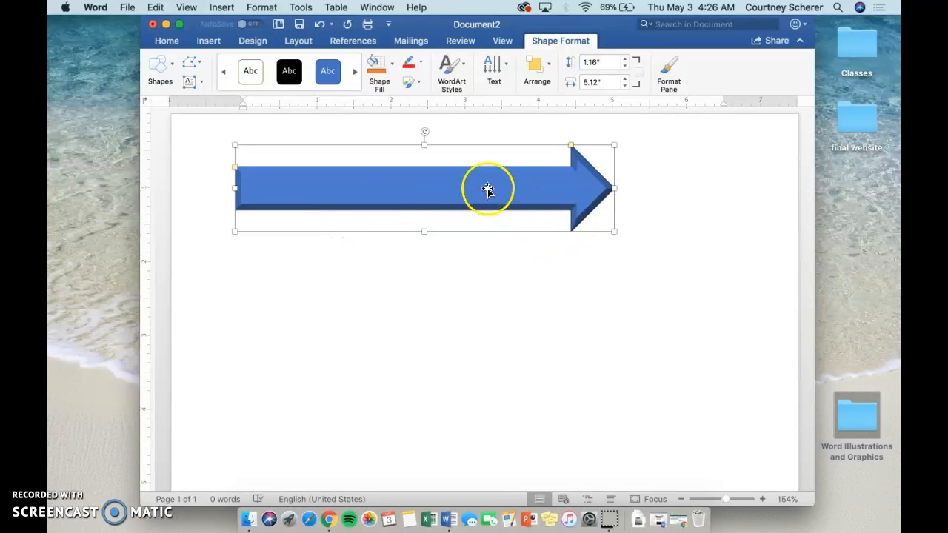
- Try a Perspective 3-D rotation preset on the arrow and check the result
left_click(415, 85)
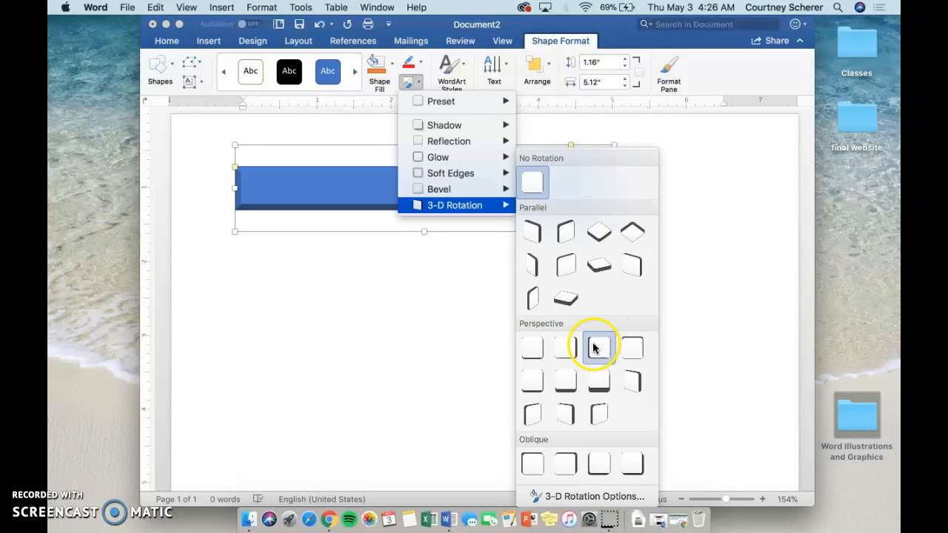
left_click(538, 408)
left_click(426, 274)
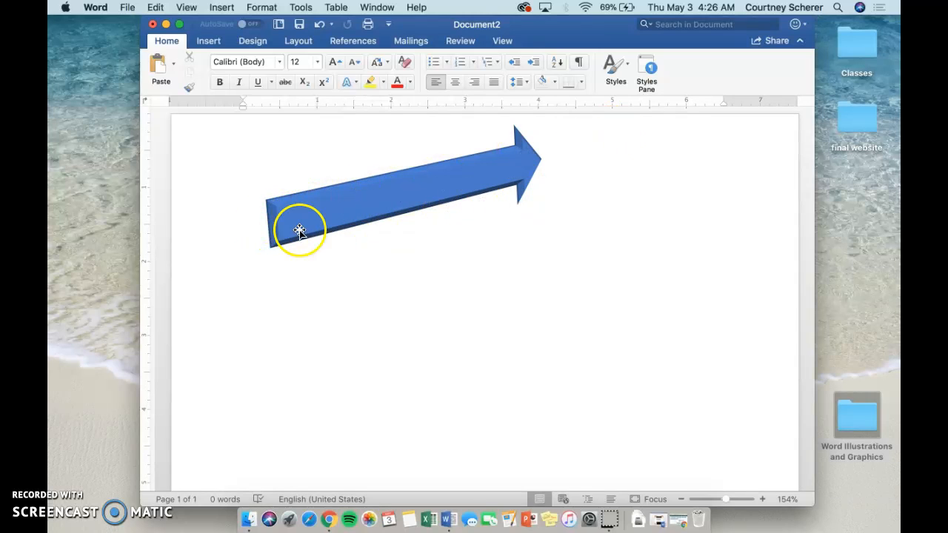
- Switch the arrow to a Parallel 3-D rotation preset and move it lower
left_click(275, 222)
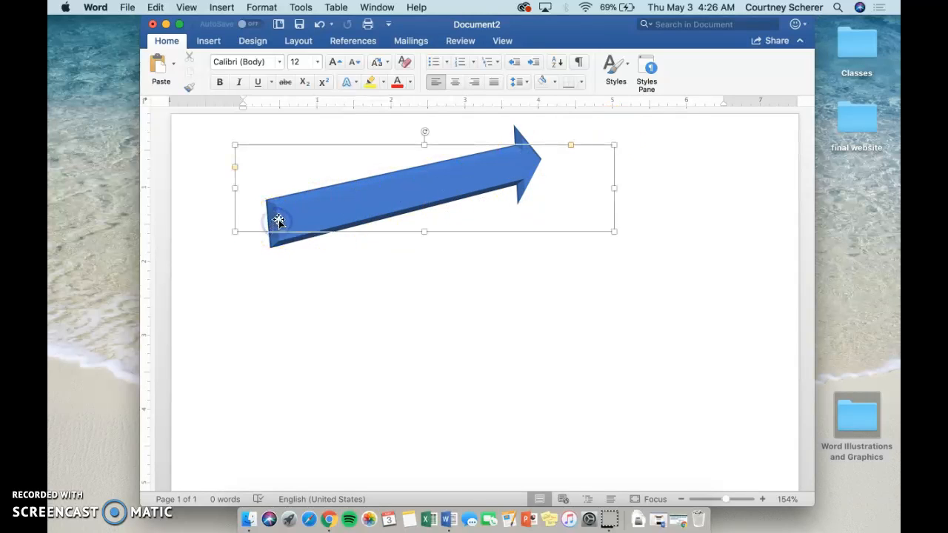
left_click(277, 217)
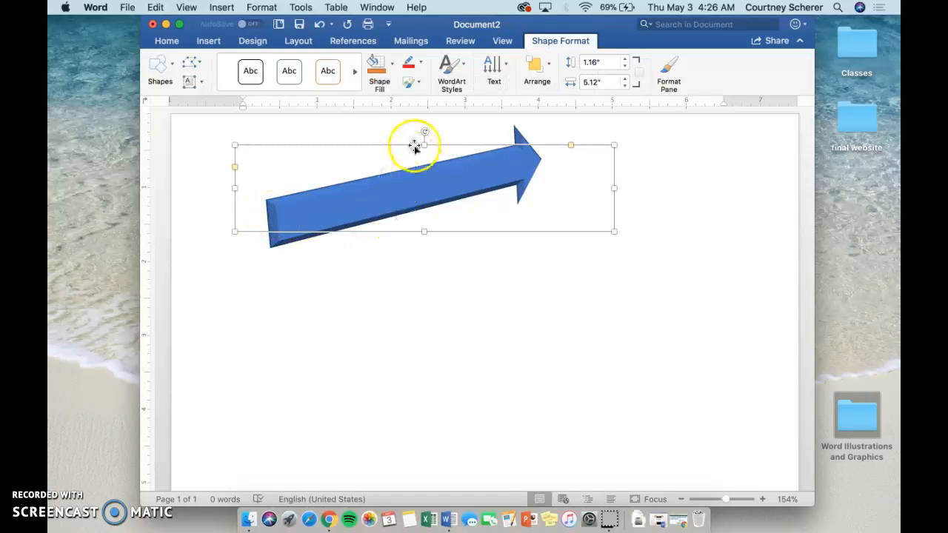
left_click(411, 82)
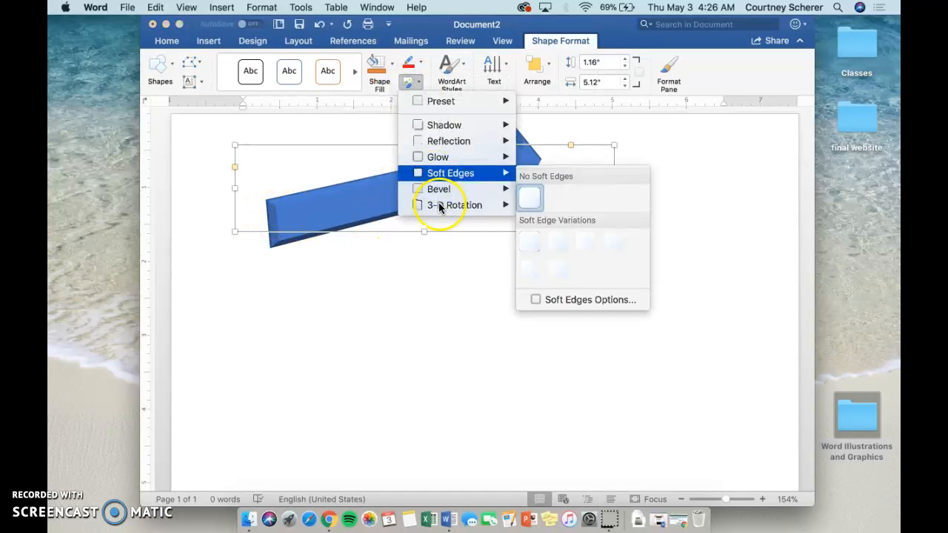
mouse_move(445, 205)
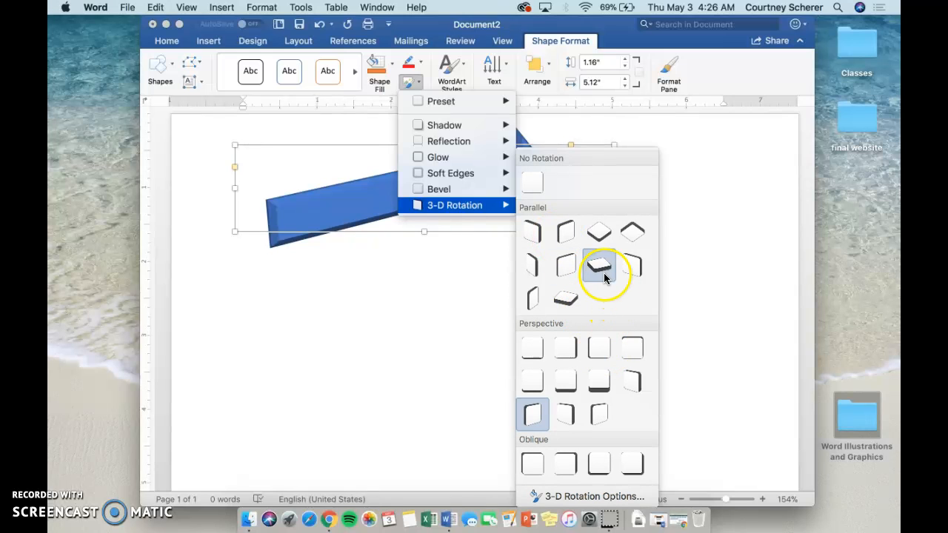
left_click(598, 236)
left_click(581, 267)
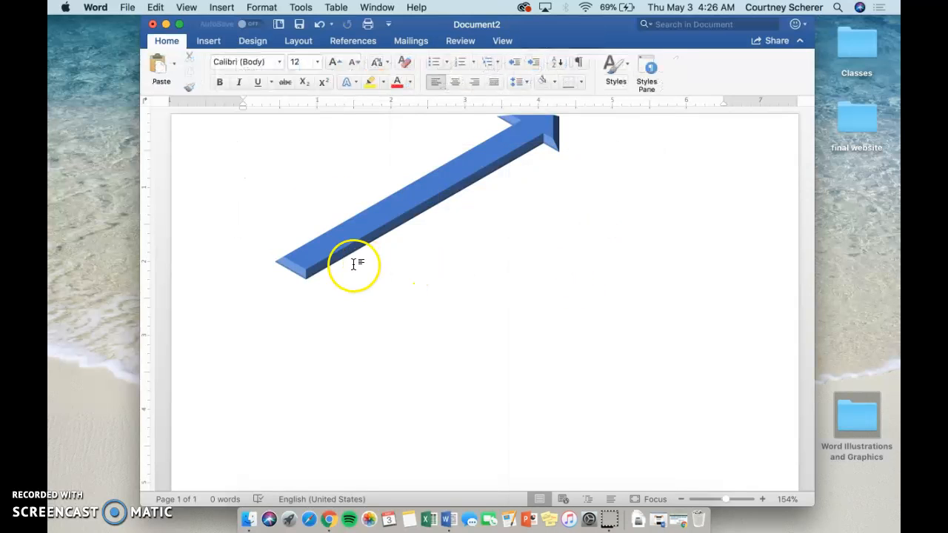
left_click_drag(395, 212, 395, 269)
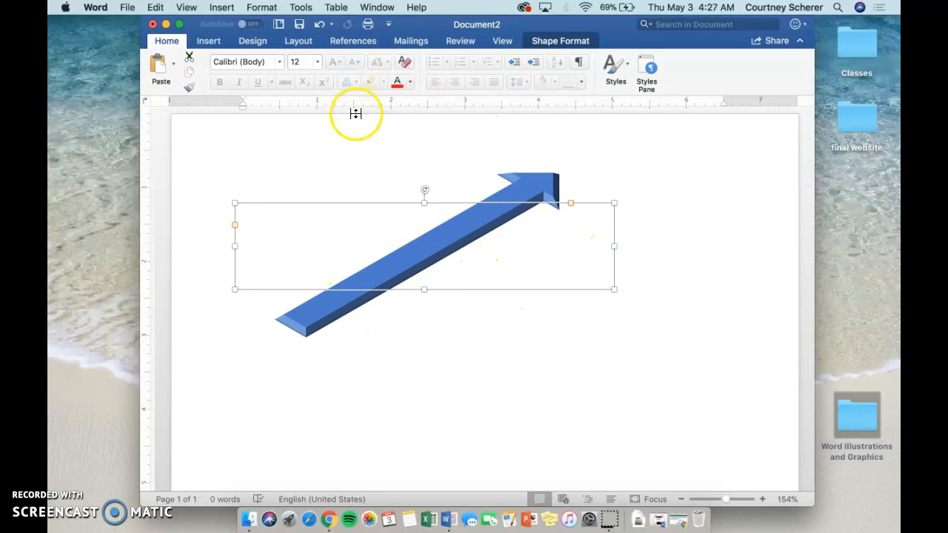
- Restyle the arrow with a gold theme shape style, then try a green style
left_click(534, 41)
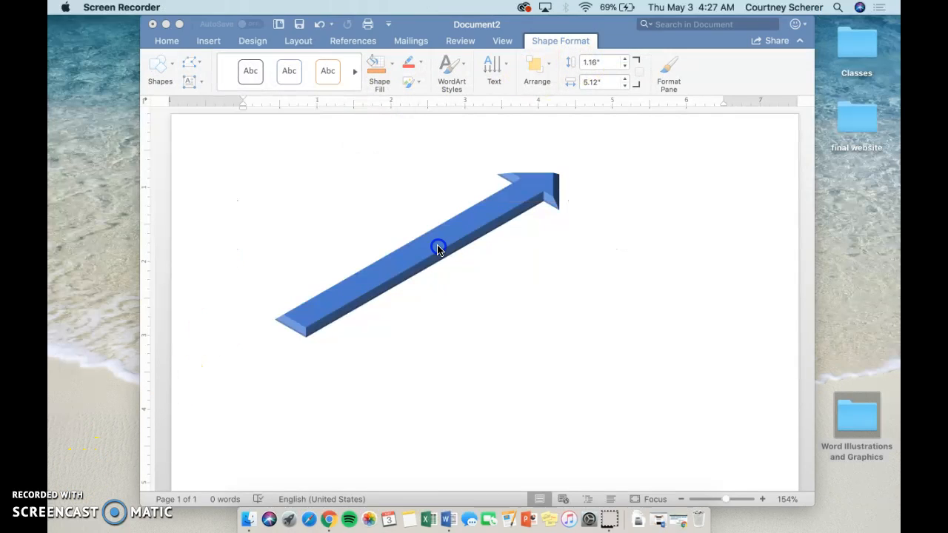
left_click(437, 249)
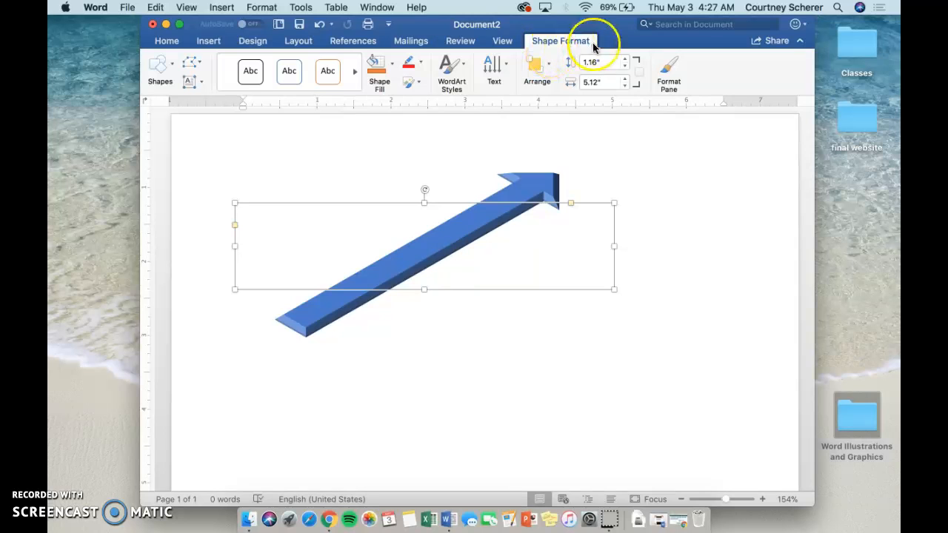
left_click(288, 95)
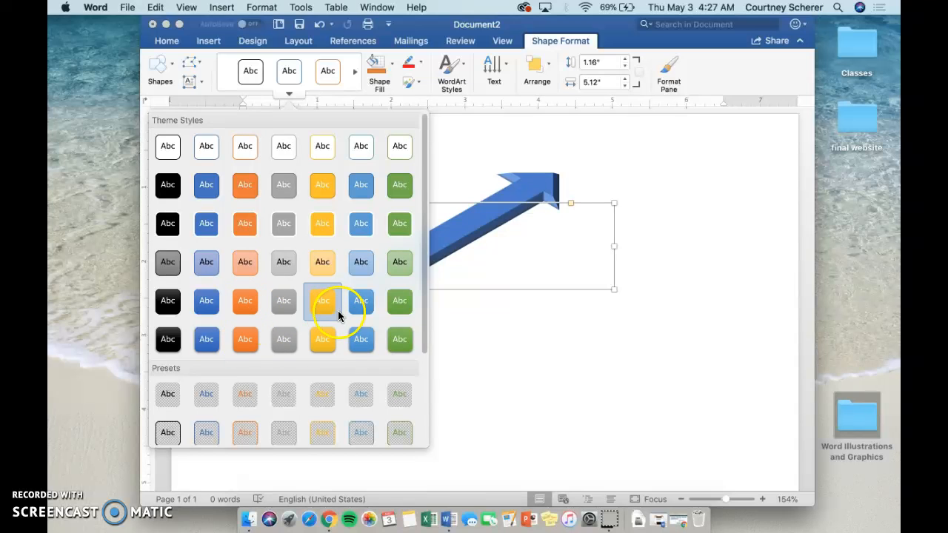
left_click(318, 186)
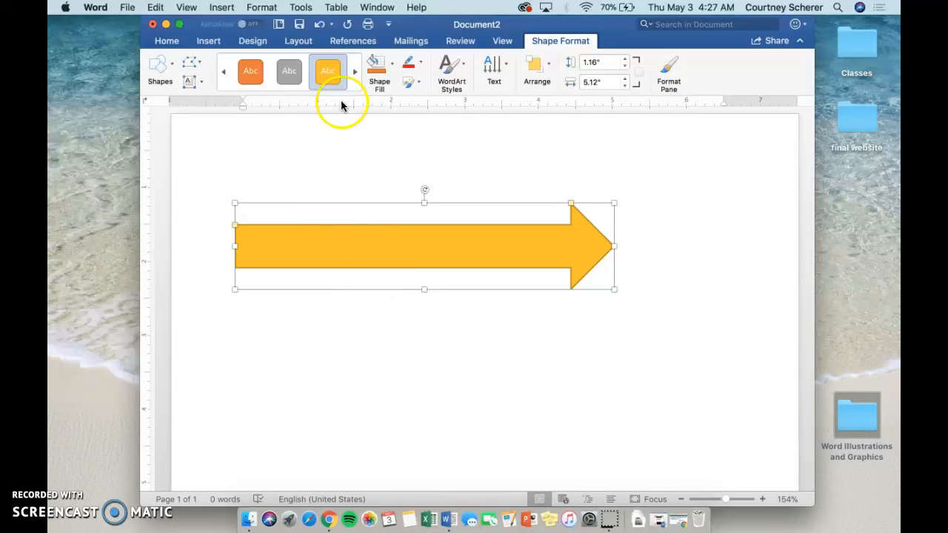
left_click(289, 93)
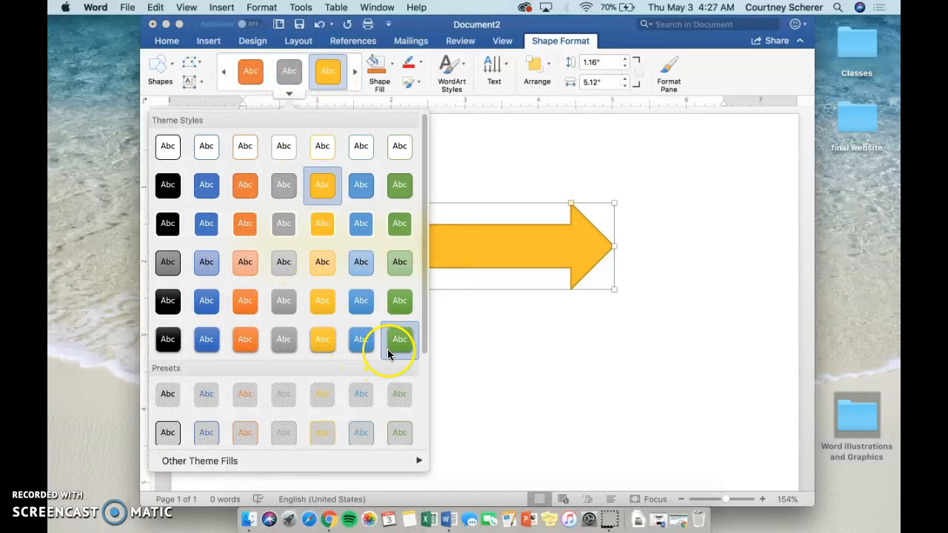
left_click(388, 349)
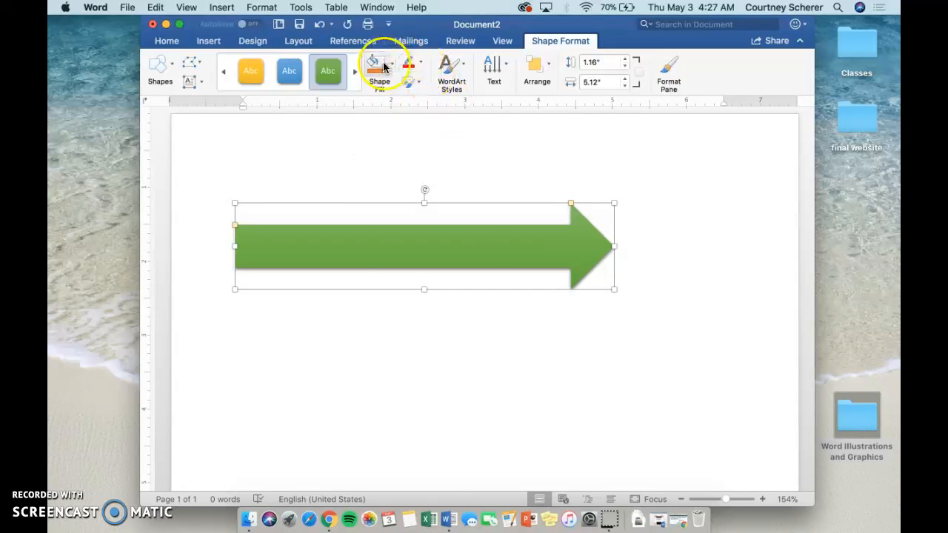
- Fill the arrow with the Lemon crayon colour from More Fill Colors, replacing pink
left_click(391, 74)
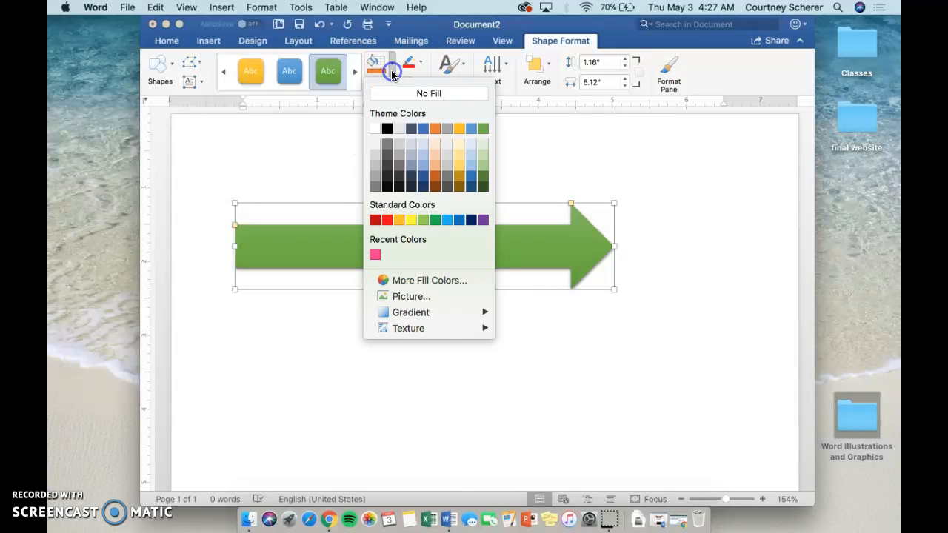
left_click(375, 255)
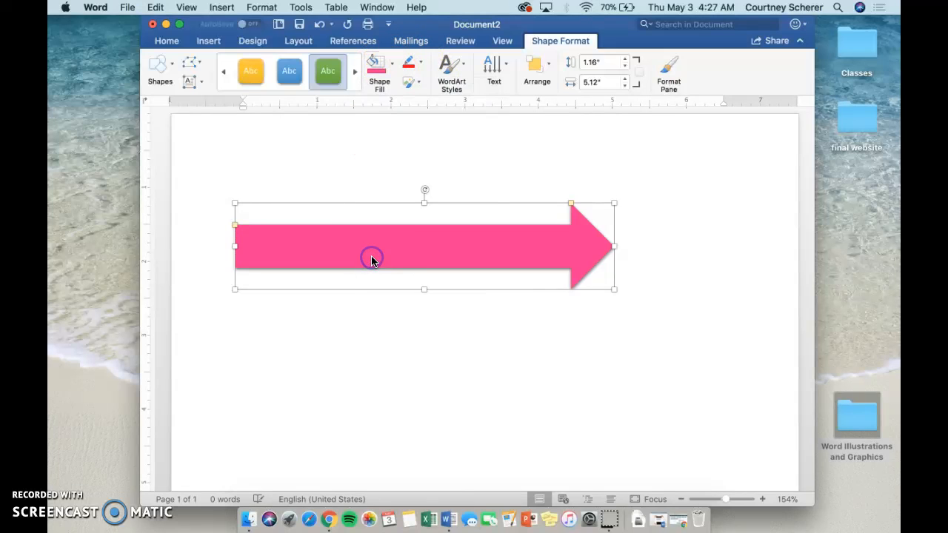
left_click(393, 66)
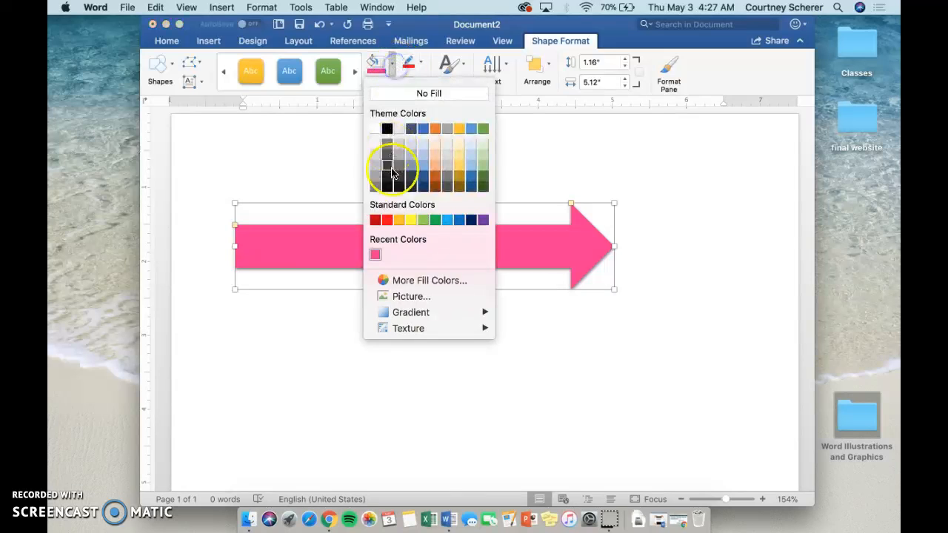
left_click(413, 282)
left_click(504, 242)
left_click(468, 209)
left_click(436, 215)
left_click(515, 347)
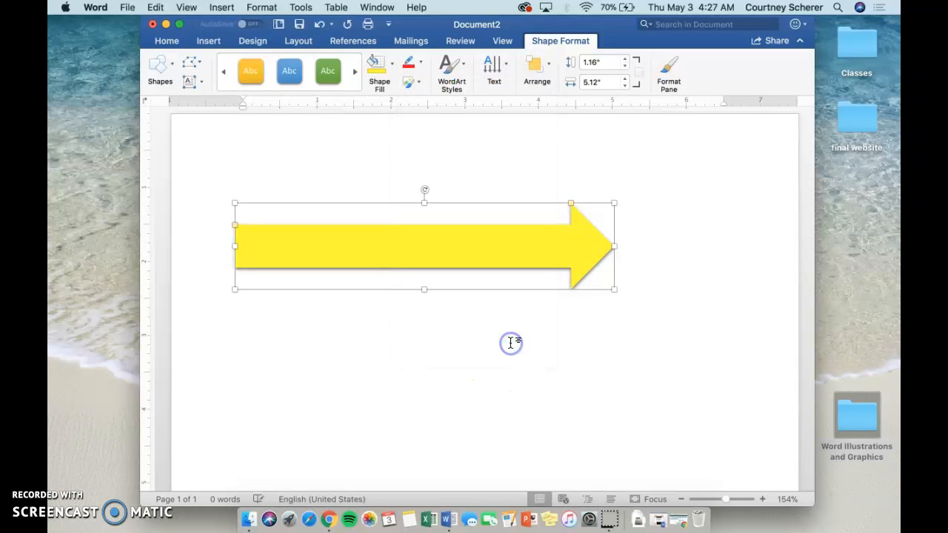
left_click(413, 63)
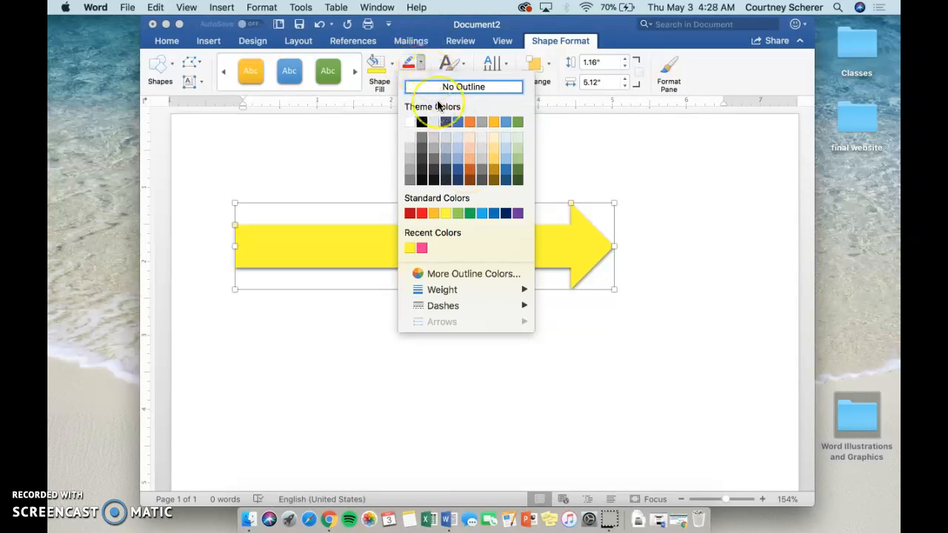
- Give the yellow arrow a pink outline from the recent colours
left_click(423, 248)
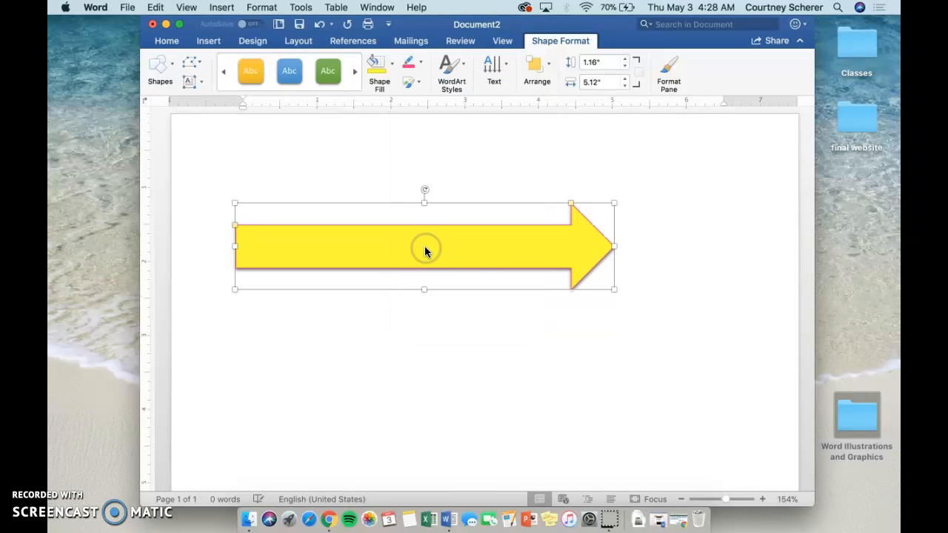
left_click(425, 234)
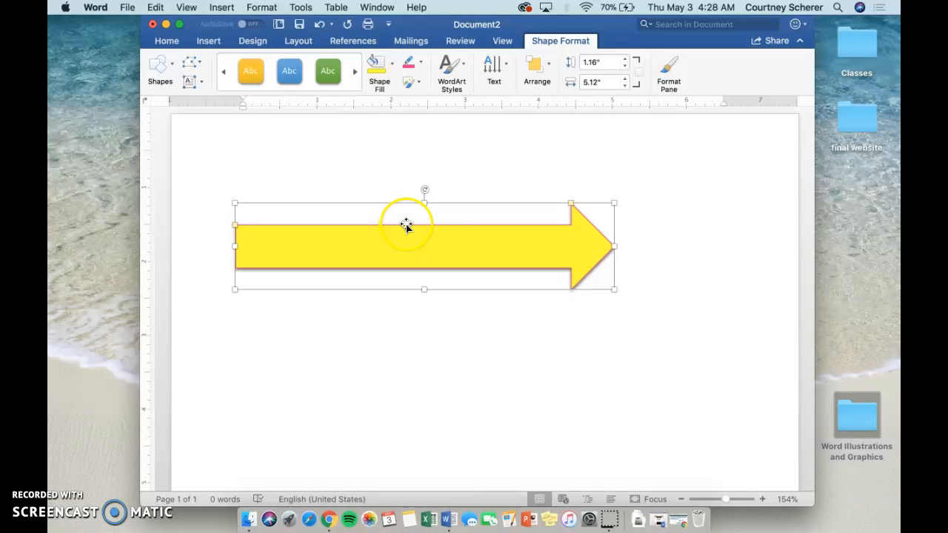
scroll(438, 218, "up", 5)
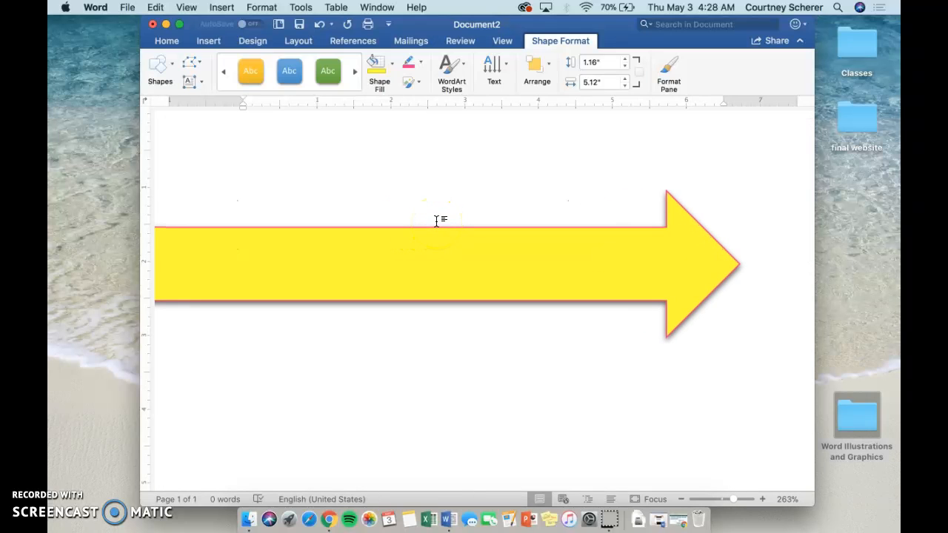
scroll(437, 221, "down", 3)
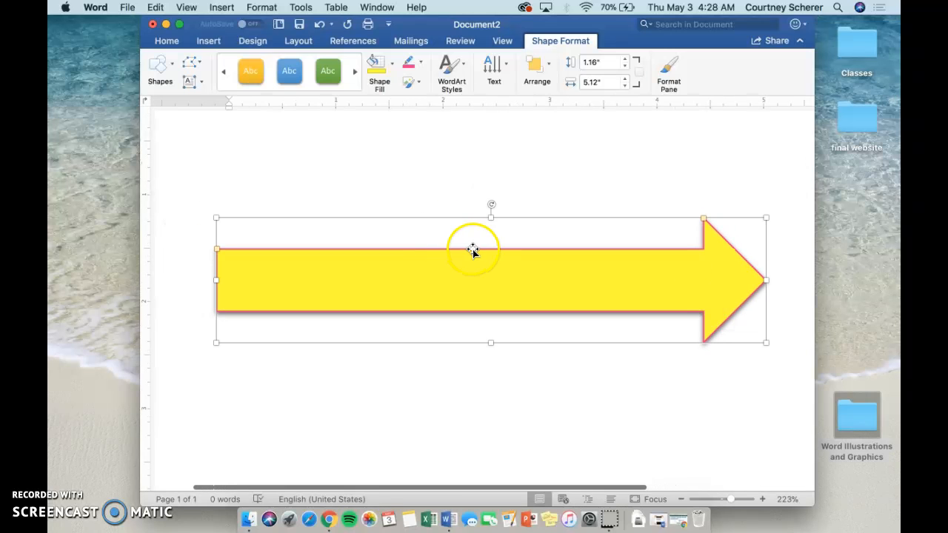
- Set the outline weight to 4½ pt
left_click(420, 68)
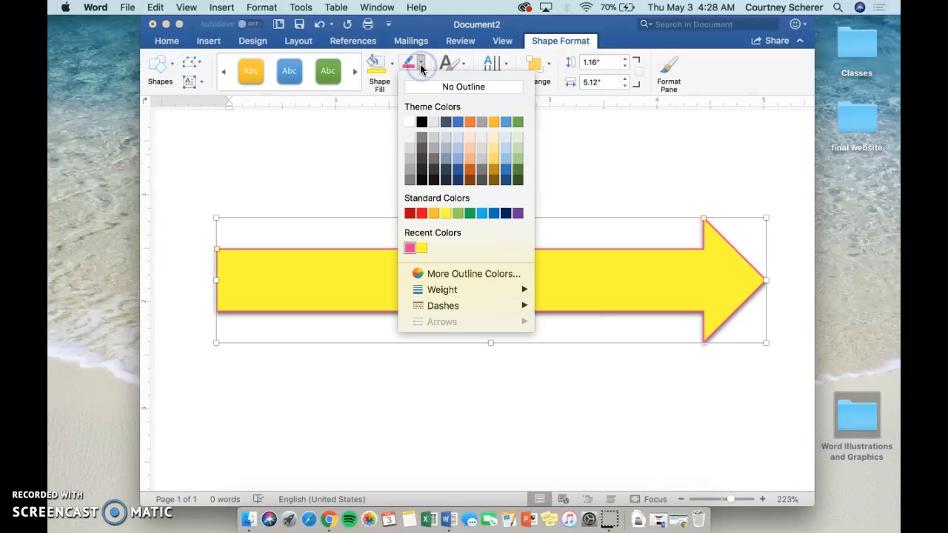
mouse_move(453, 290)
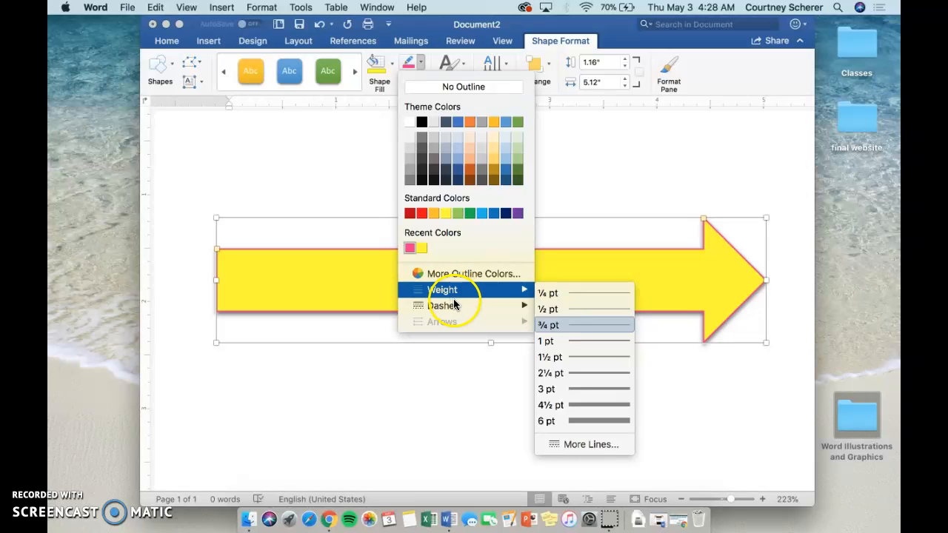
mouse_move(453, 310)
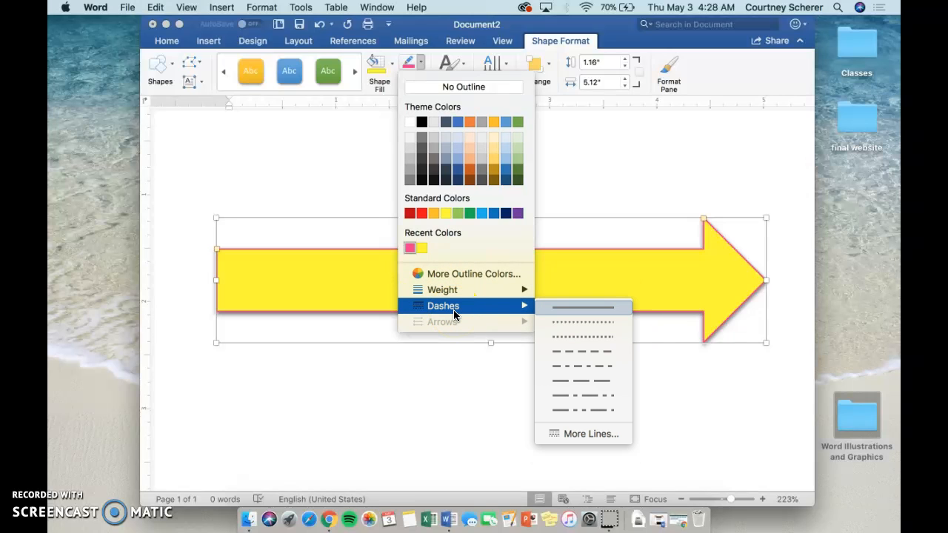
left_click(445, 294)
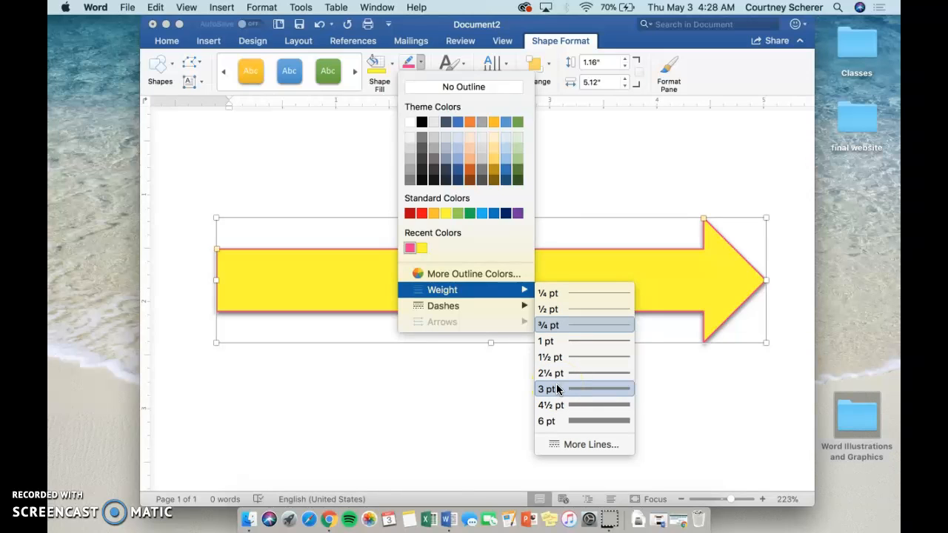
left_click(557, 329)
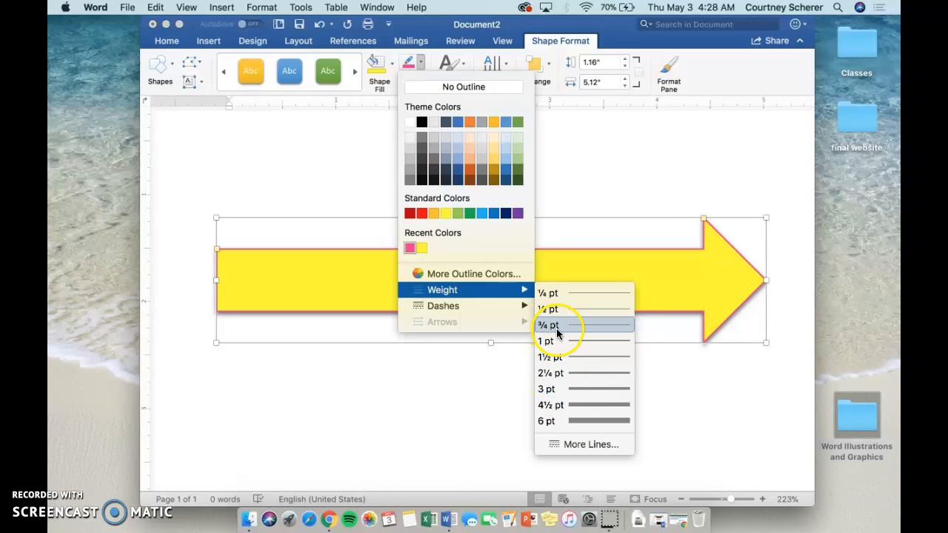
left_click(557, 406)
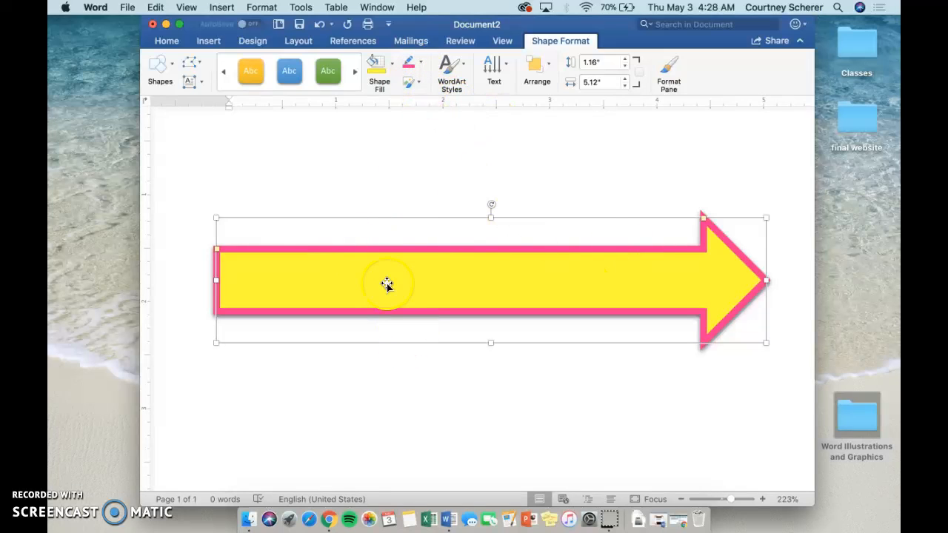
- Try a dash-dot outline, then set the pink outline to long dashes
left_click(422, 68)
mouse_move(440, 306)
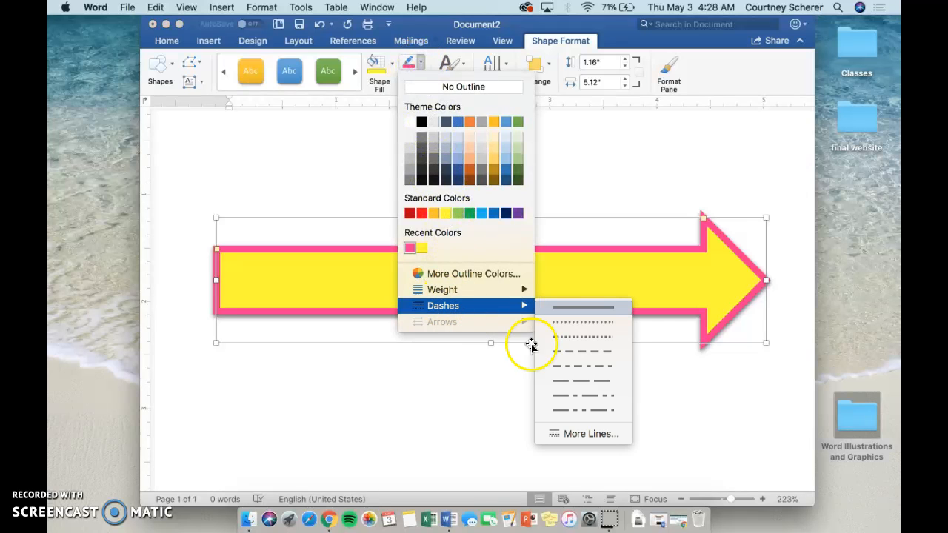
left_click(562, 363)
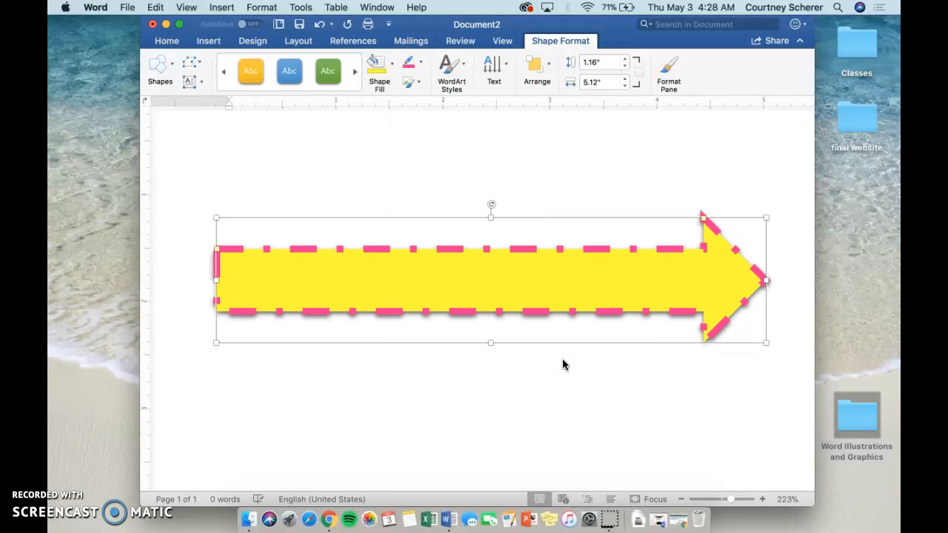
left_click(421, 68)
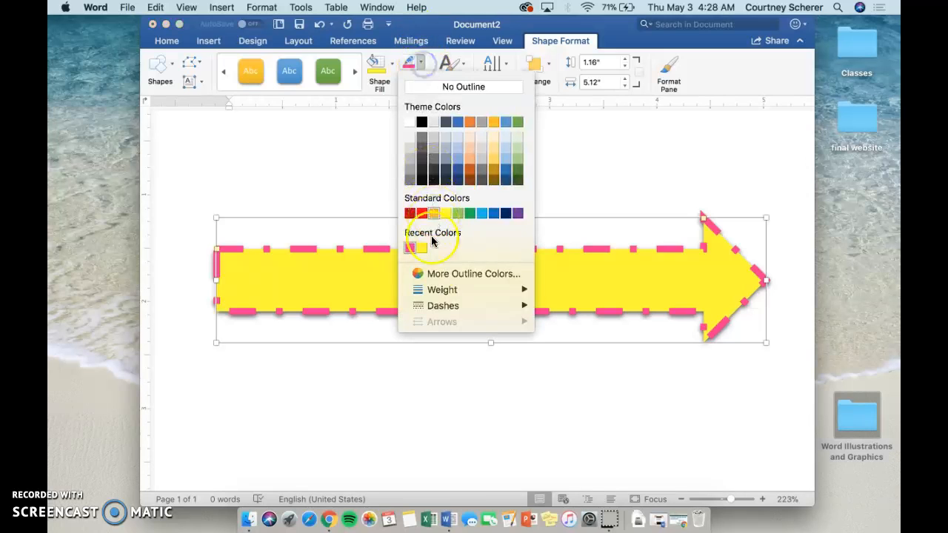
mouse_move(440, 306)
left_click(556, 342)
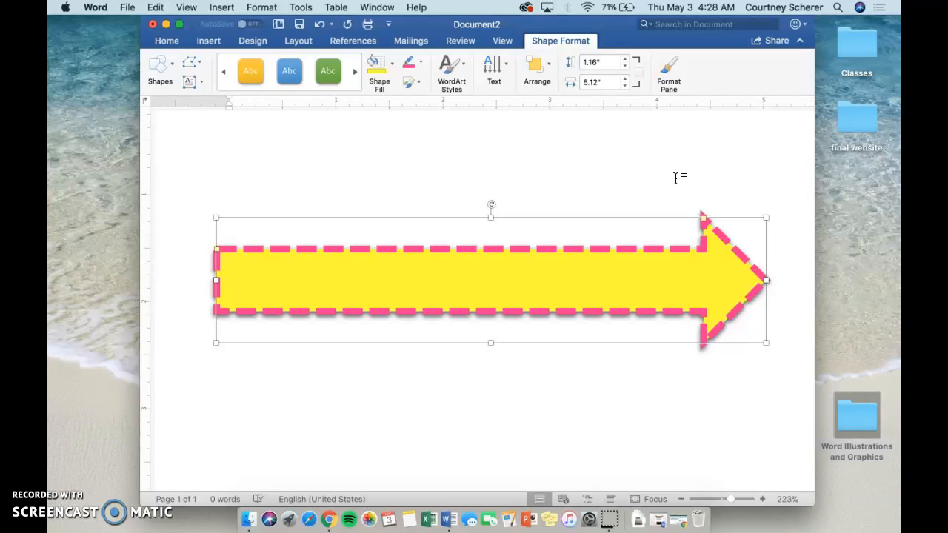
left_click(671, 63)
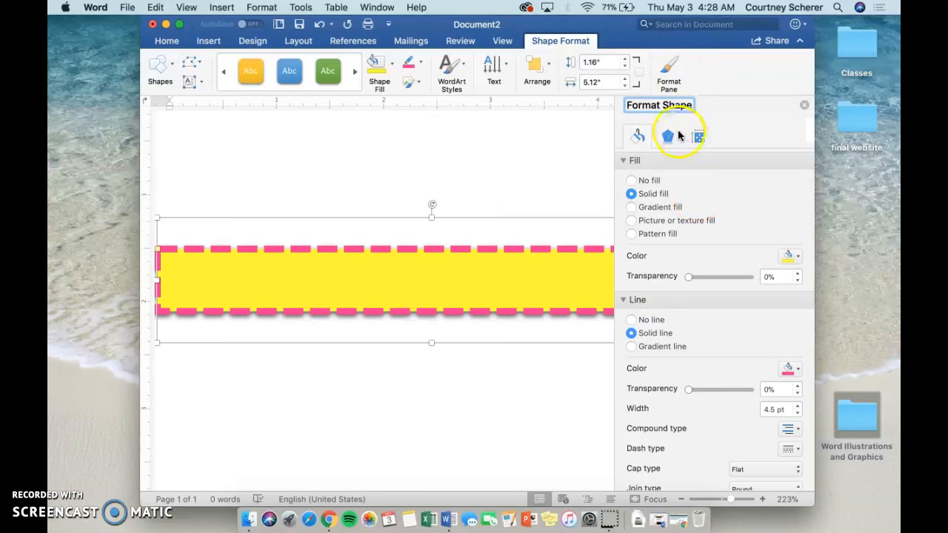
scroll(533, 231, "down", 5)
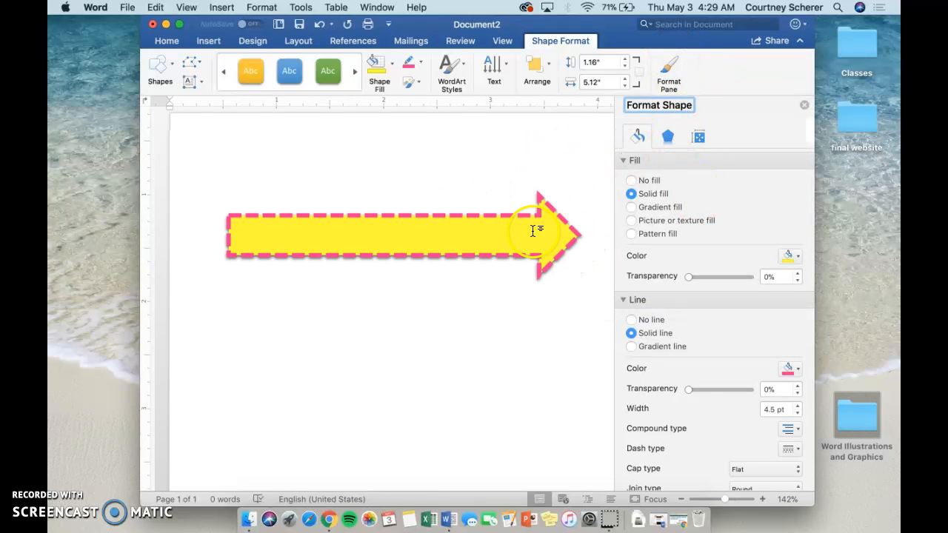
left_click(627, 161)
left_click(622, 178)
left_click(659, 146)
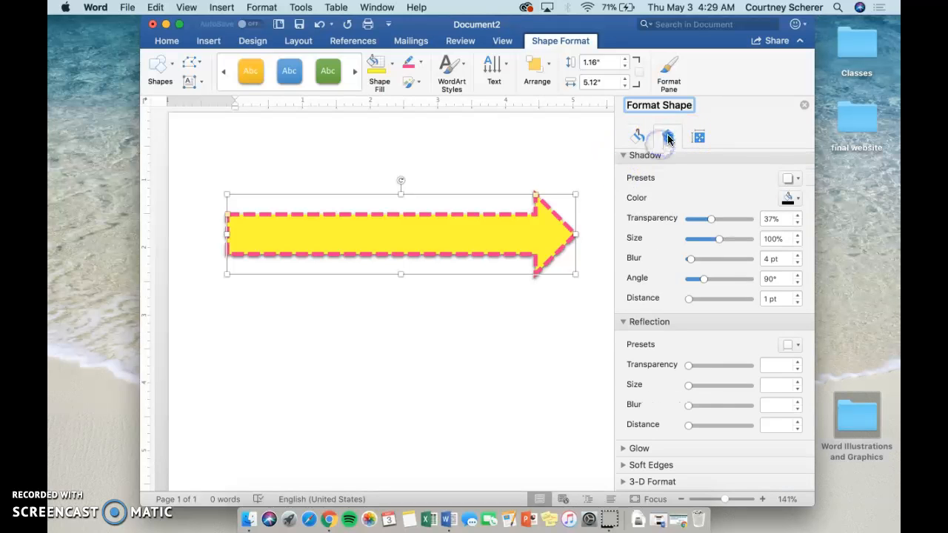
left_click(622, 161)
left_click(622, 178)
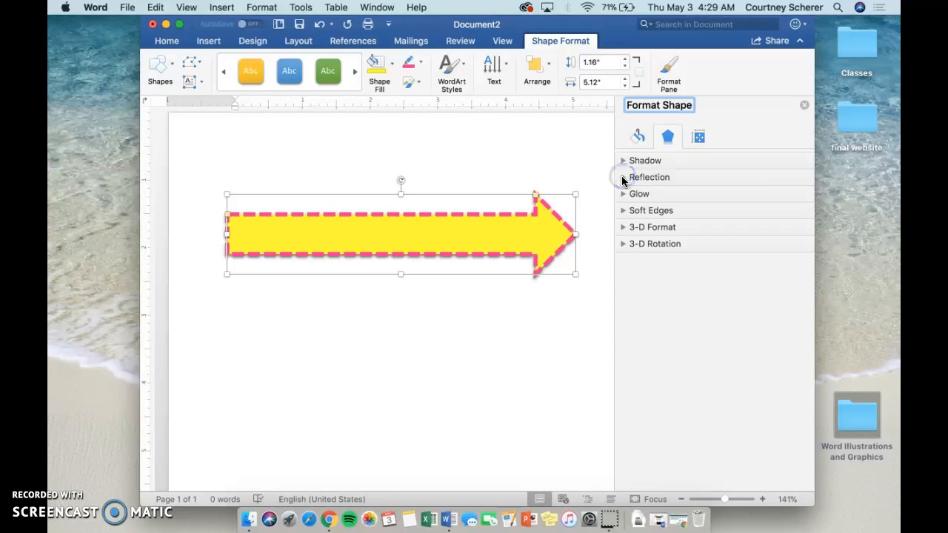
left_click(698, 138)
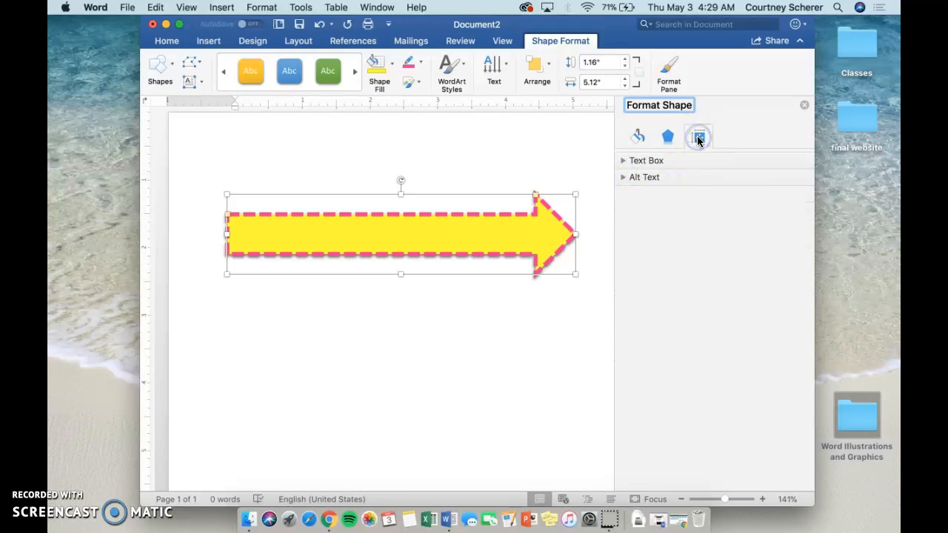
left_click(622, 160)
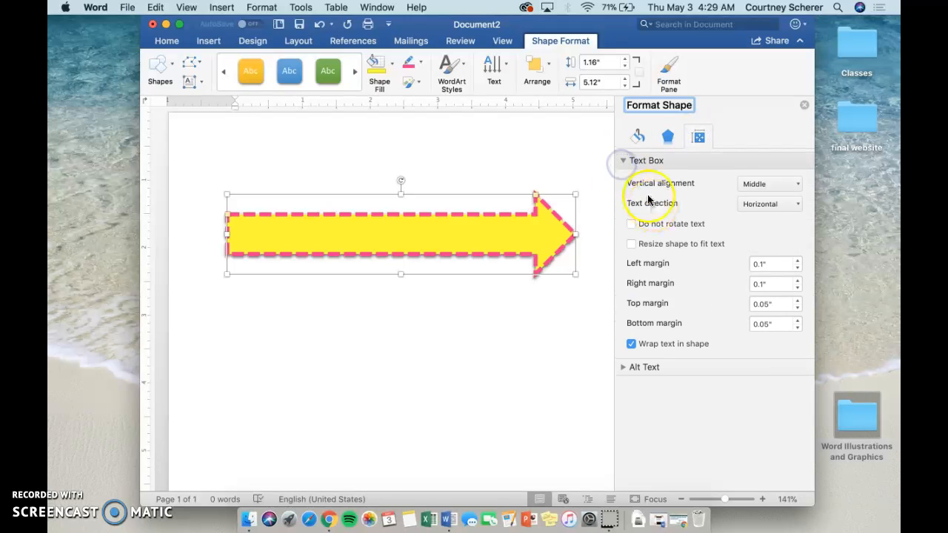
left_click(623, 161)
left_click(638, 136)
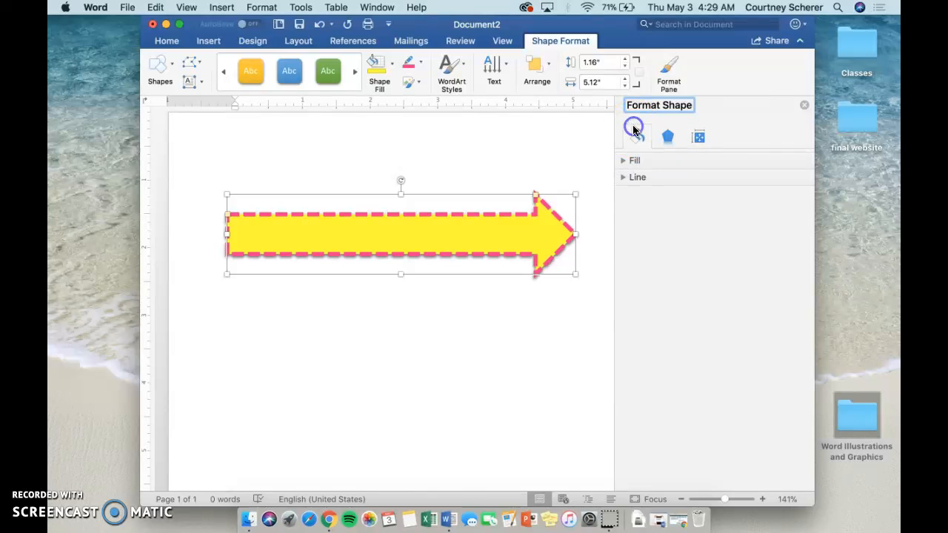
left_click(800, 108)
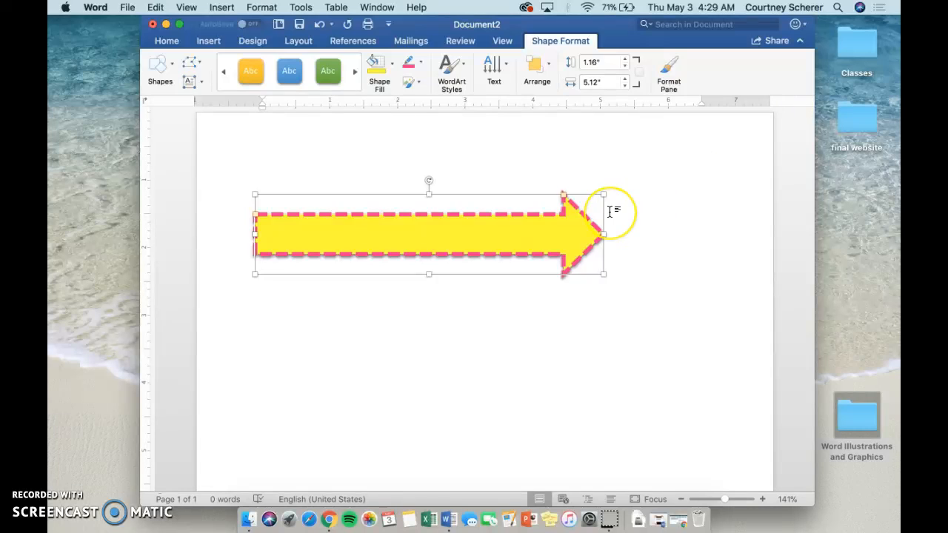
- Delete the arrow and open the WordArt gallery under Insert > Text
key("BackSpace")
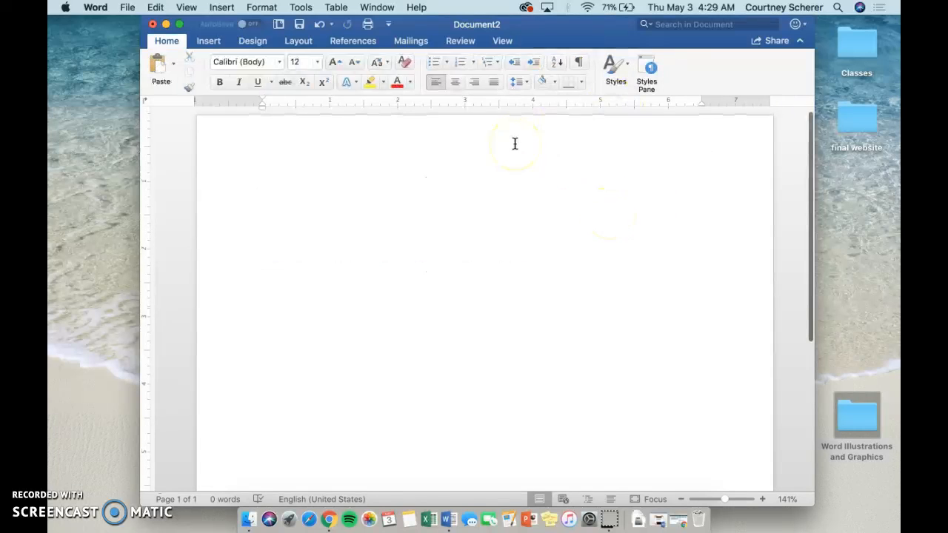
left_click(209, 41)
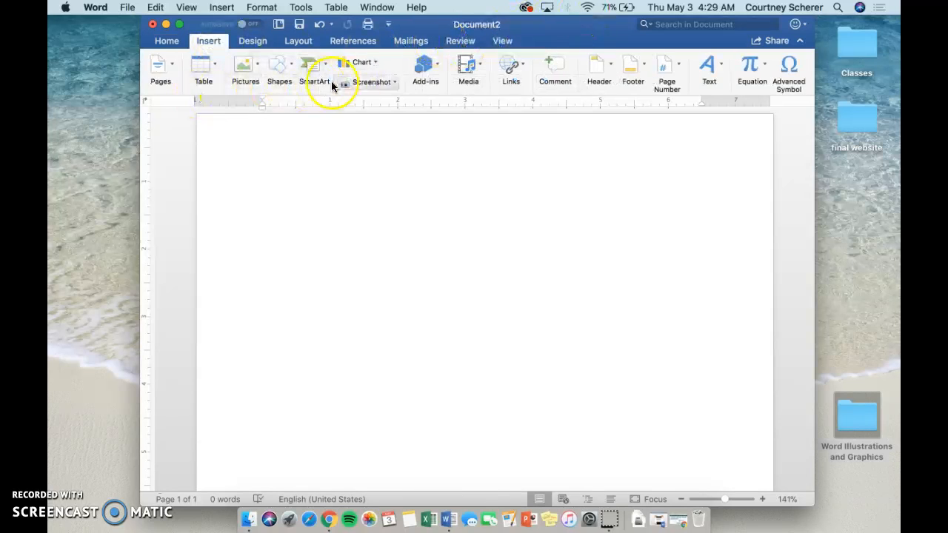
left_click(714, 71)
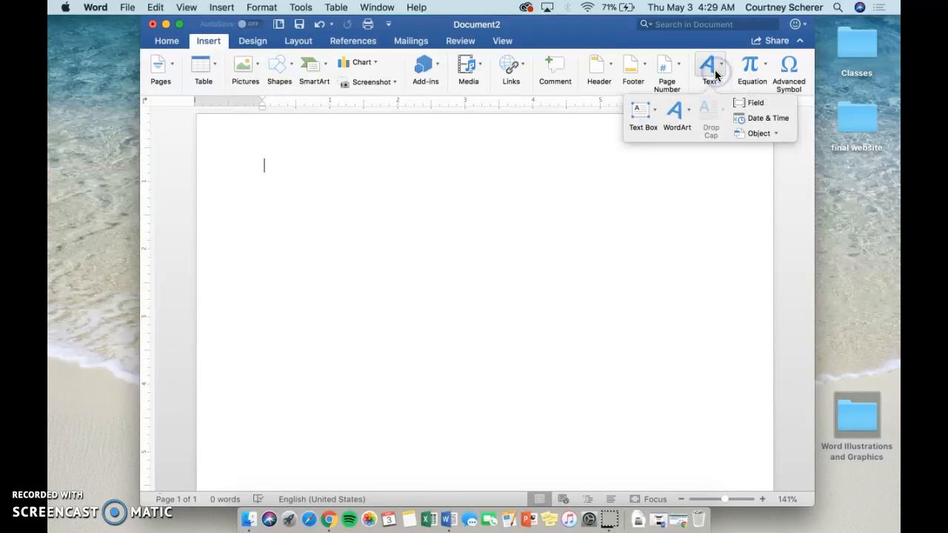
left_click(678, 112)
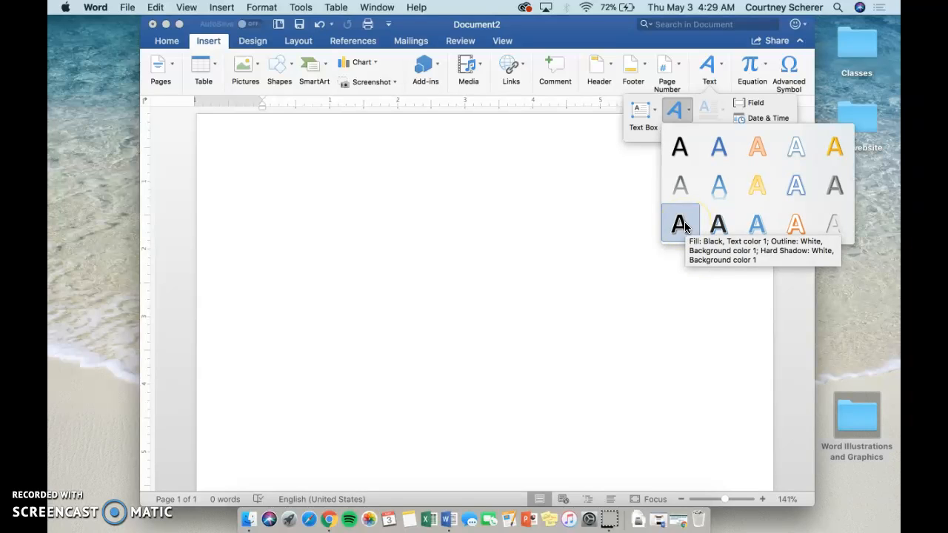
- Insert Gradient Fill: Blue, Accent color 5; Reflection WordArt with the author's full name, then open Format Pane
left_click(723, 196)
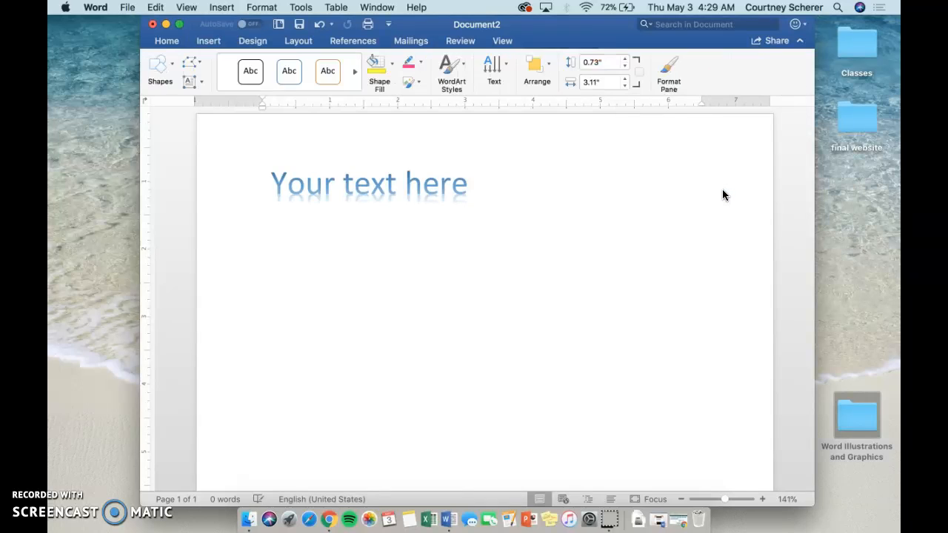
type("Co")
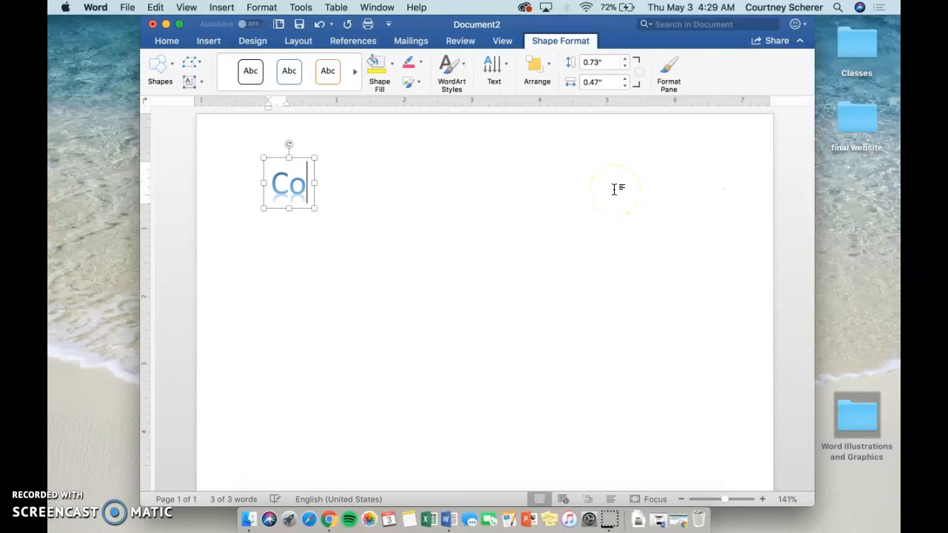
type("urtney Scherer")
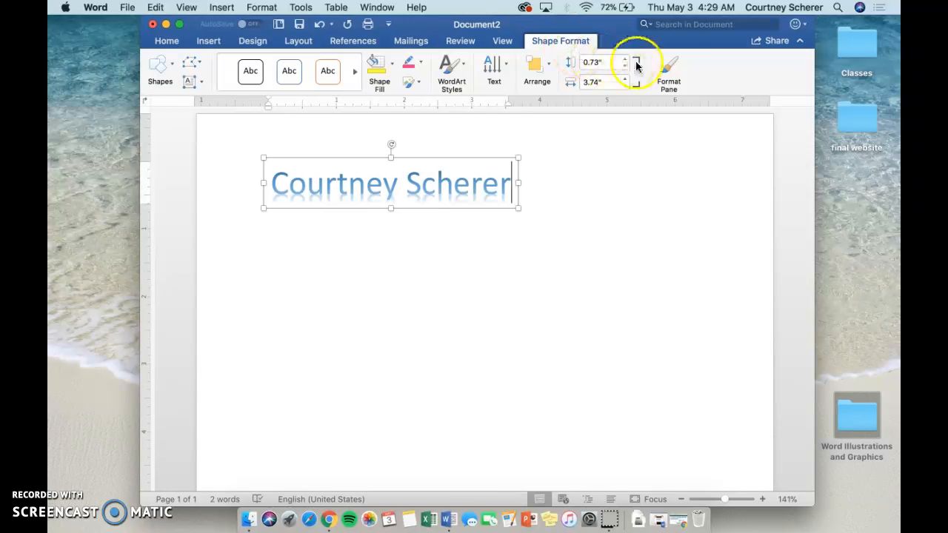
left_click(670, 71)
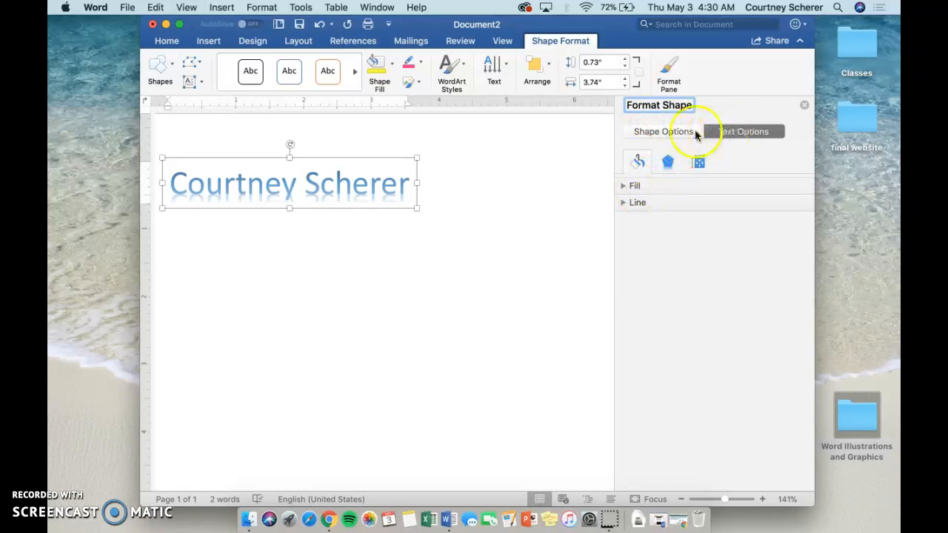
- Widen the WordArt name box to 5.79 inches and leave it with no fill
left_click_drag(417, 183, 557, 182)
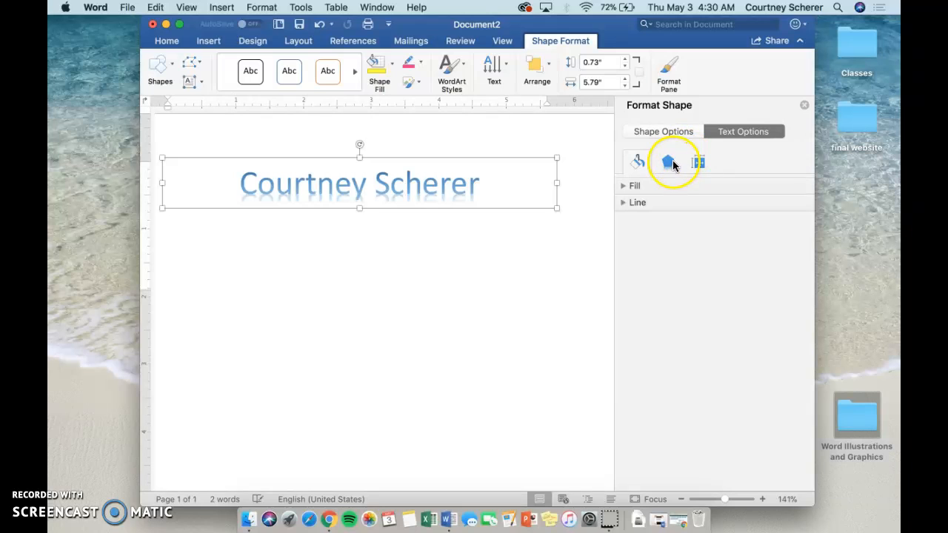
left_click(669, 163)
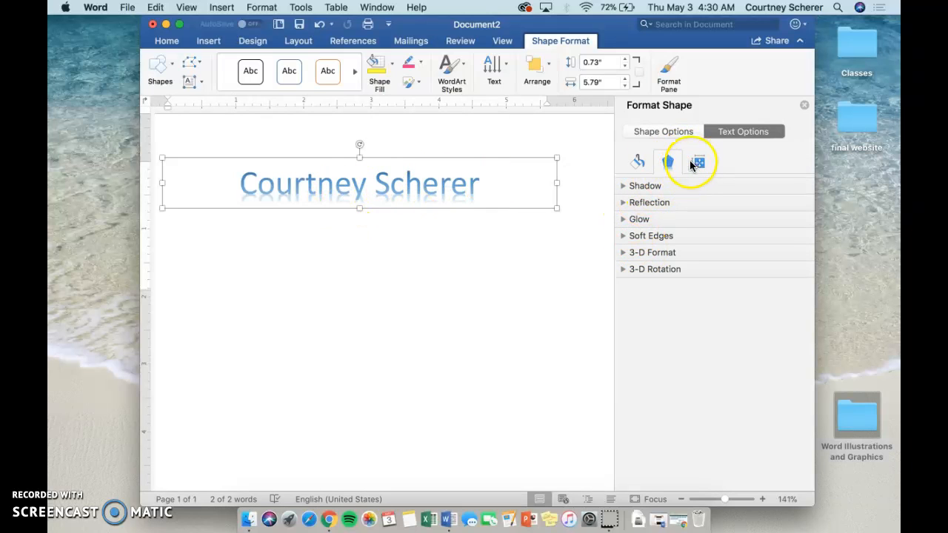
left_click(637, 164)
left_click(633, 184)
left_click(631, 208)
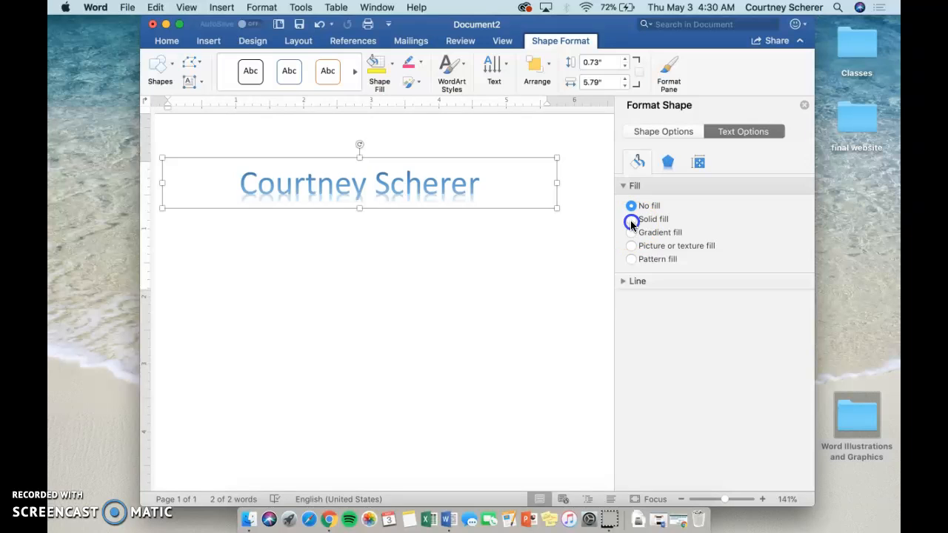
left_click(631, 221)
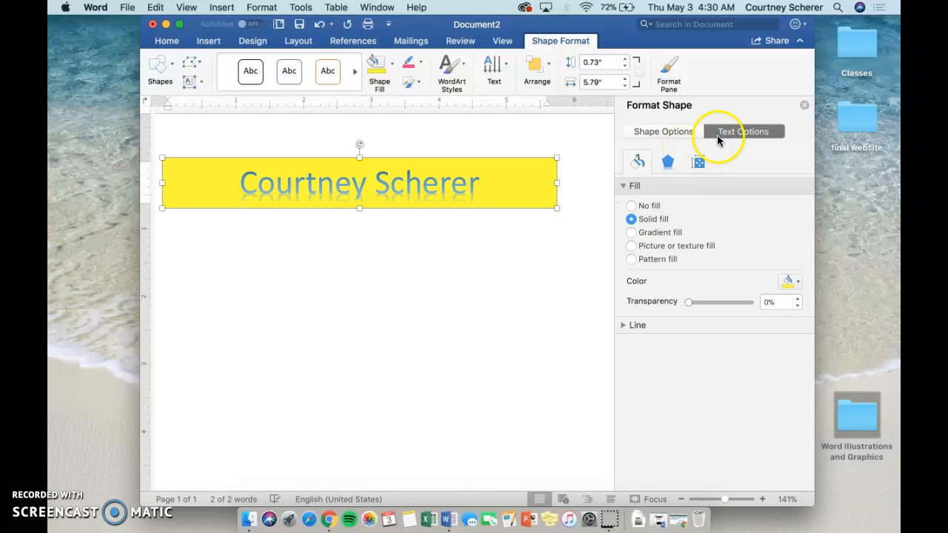
key("super+z")
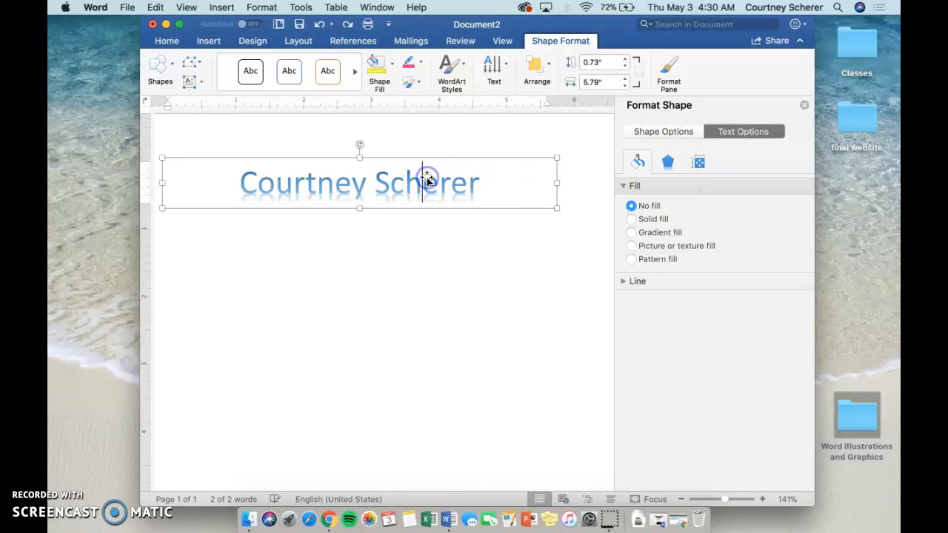
- Select the whole name and give its text a gradient fill
left_click_drag(474, 185, 259, 184)
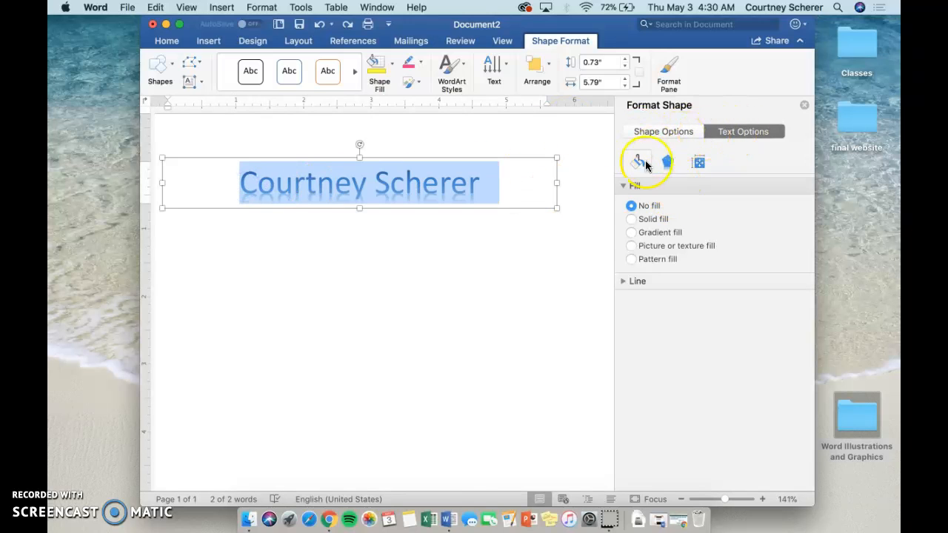
left_click(672, 131)
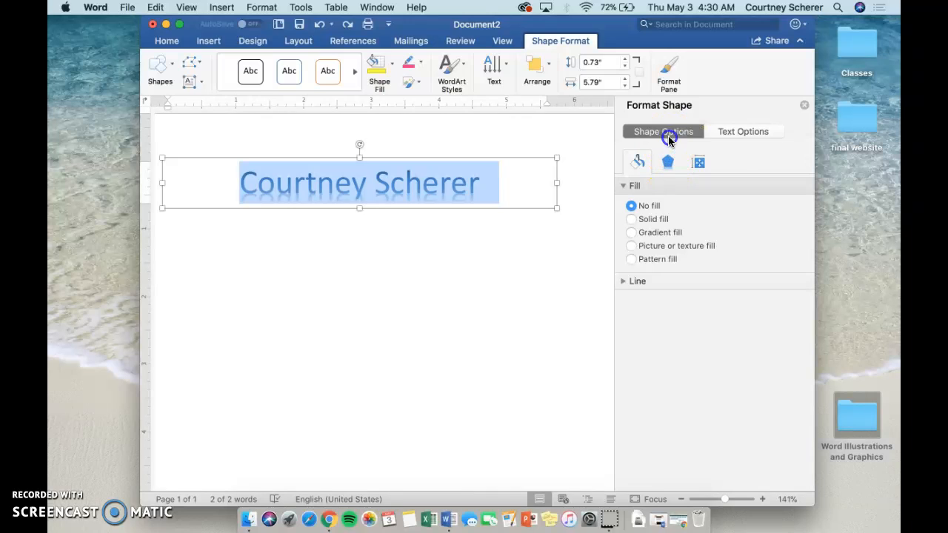
left_click(730, 131)
left_click(652, 232)
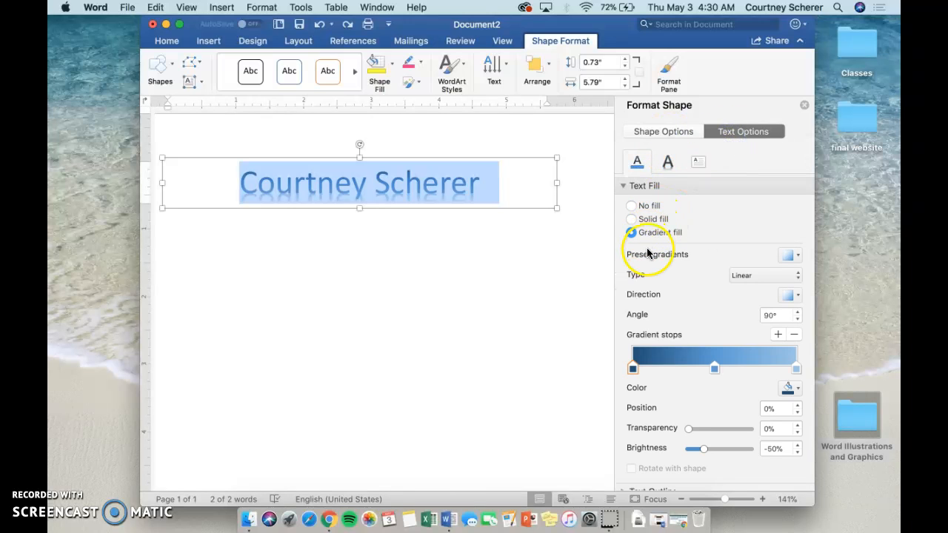
- Try several preset text gradients, ending on the orange preset
scroll(655, 206, "down", 1)
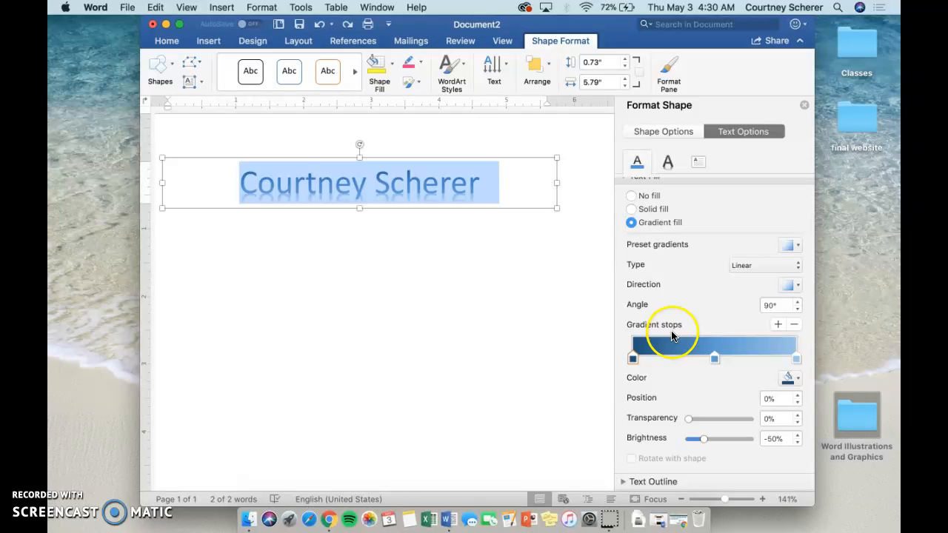
left_click(790, 245)
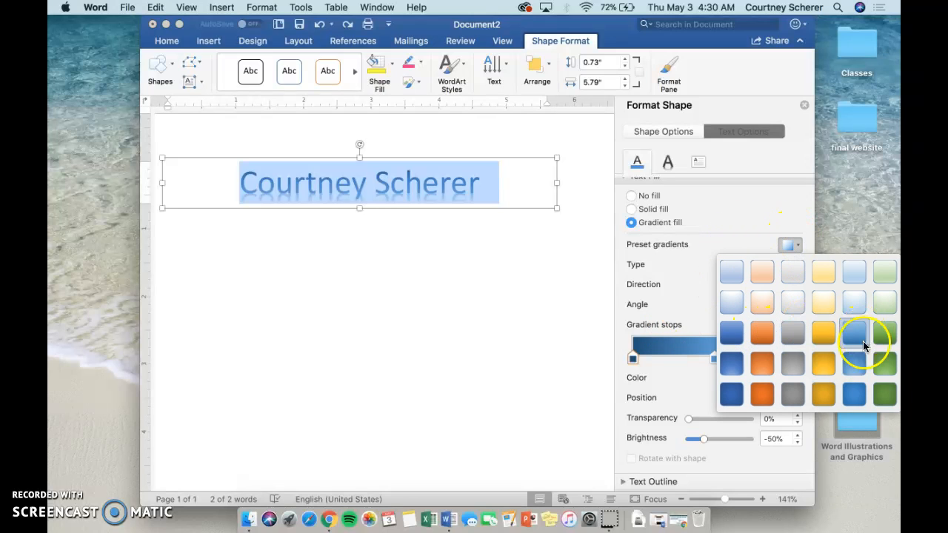
left_click(885, 393)
scroll(338, 198, "up", 2)
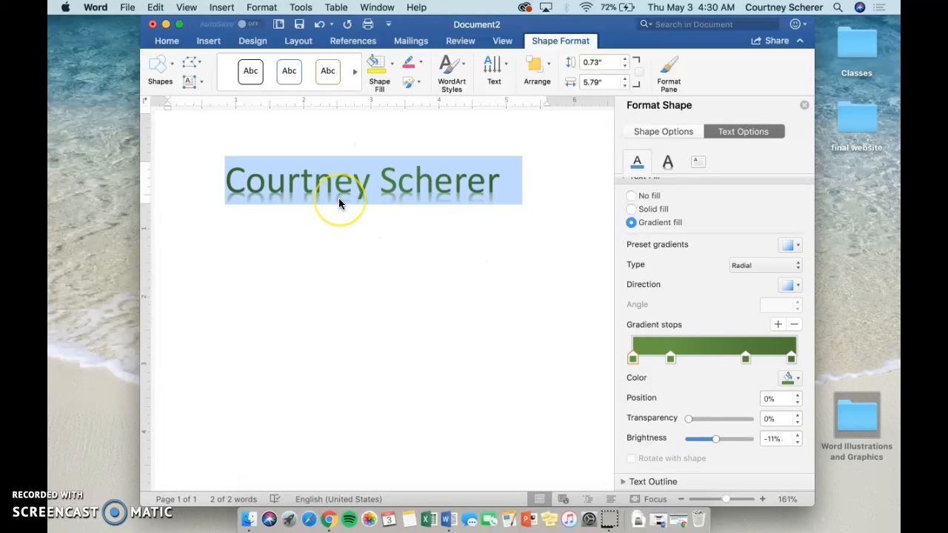
scroll(338, 198, "up", 1)
left_click(790, 245)
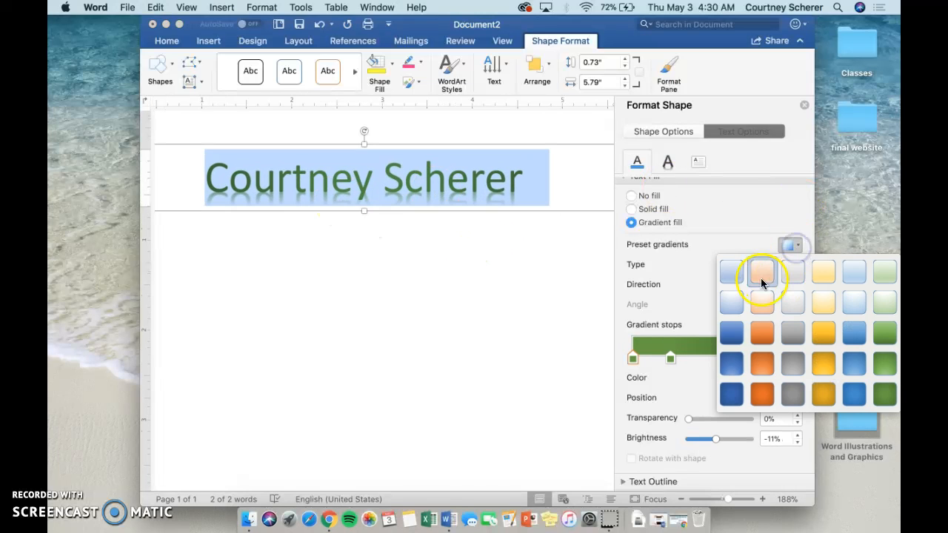
left_click(762, 281)
left_click(792, 245)
left_click(765, 335)
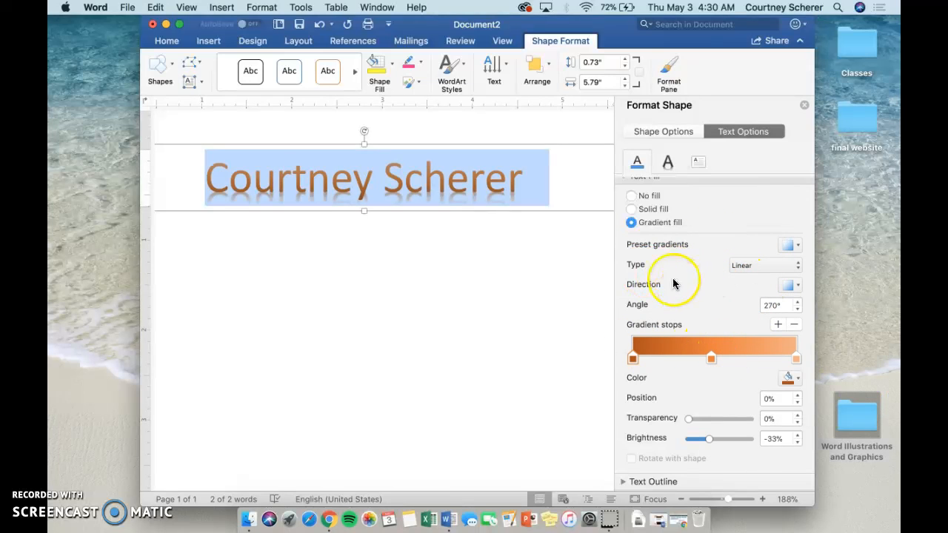
- Set the text gradient type to Linear with a 135° direction
left_click(740, 264)
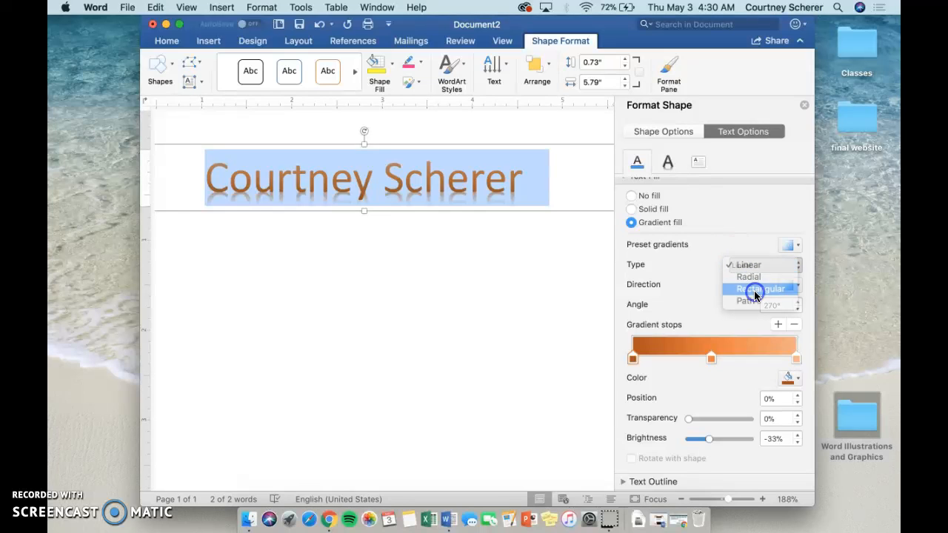
left_click(756, 291)
left_click(748, 265)
left_click(745, 241)
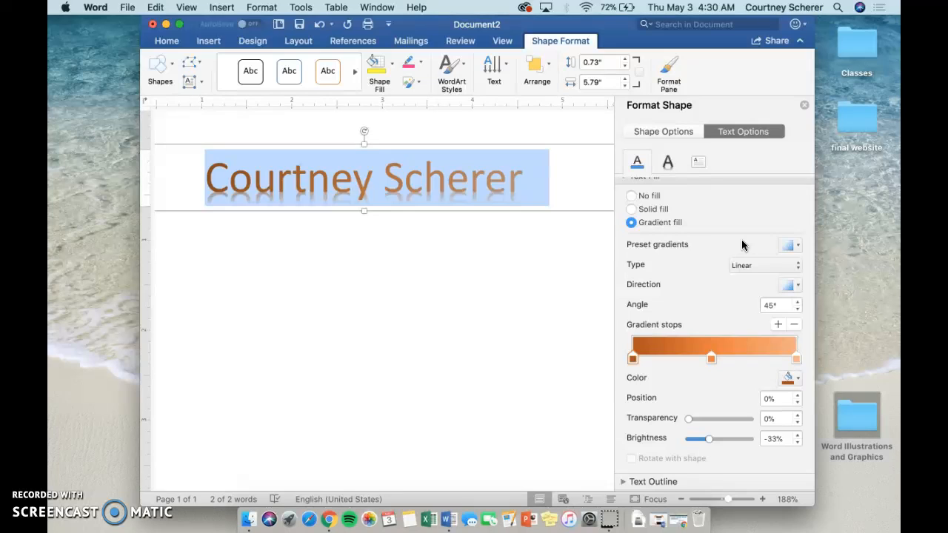
left_click(786, 286)
left_click(791, 343)
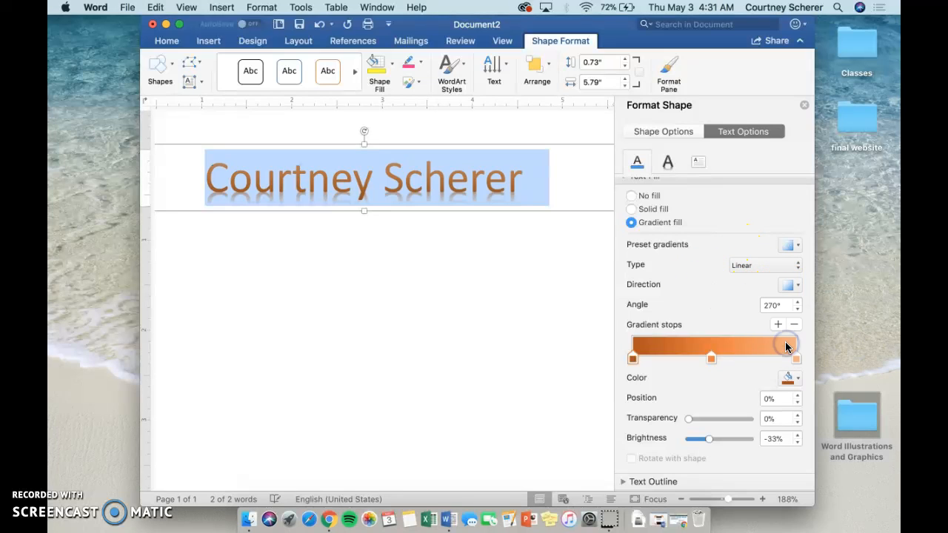
left_click(786, 287)
left_click(820, 311)
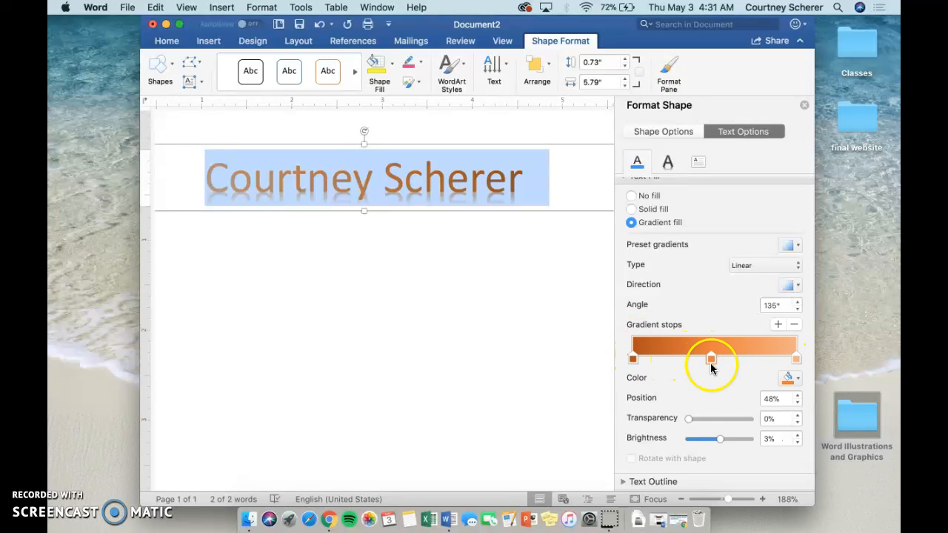
- Move the middle gradient stop to 42% and color the stops pink, purple and yellow
mouse_move(709, 360)
left_mouse_down()
mouse_move(760, 357)
mouse_move(644, 370)
mouse_move(762, 364)
mouse_move(656, 368)
mouse_move(706, 377)
left_mouse_up()
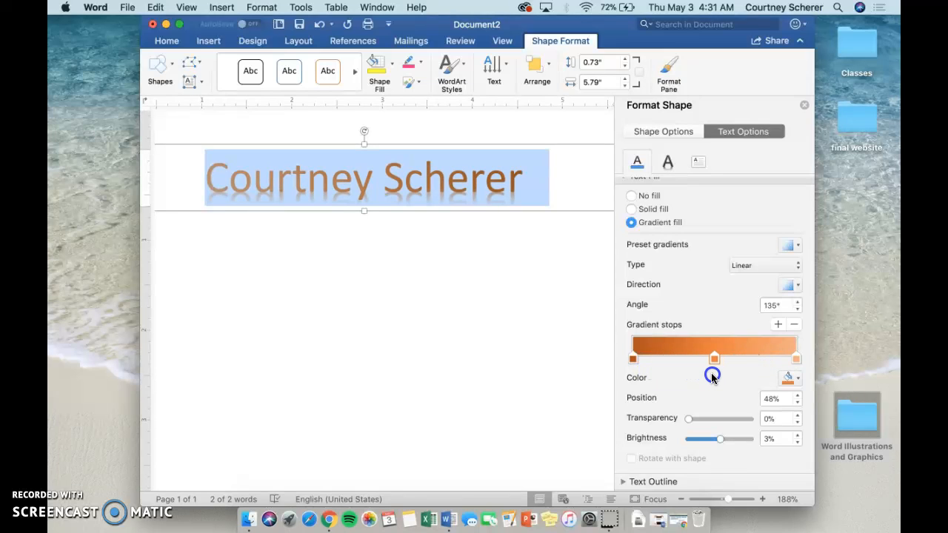
left_click(633, 360)
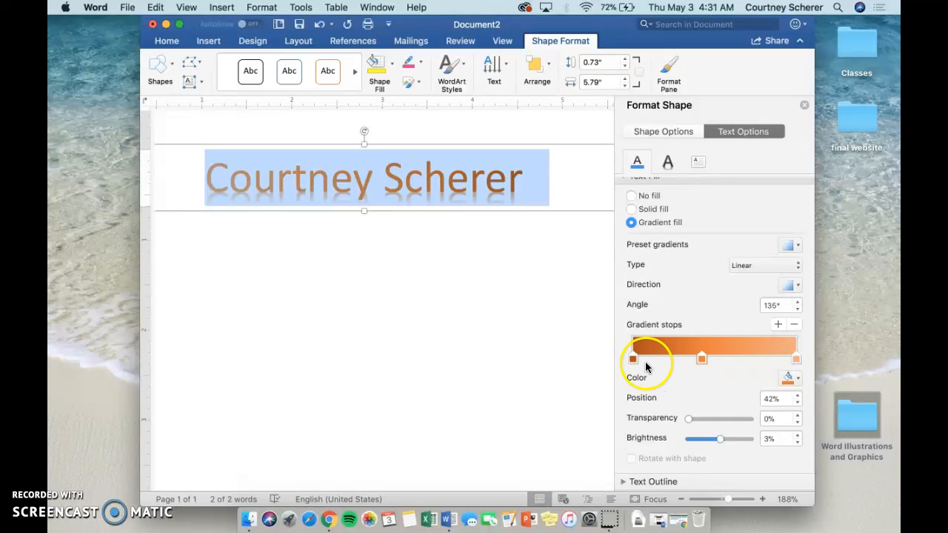
left_click(631, 361)
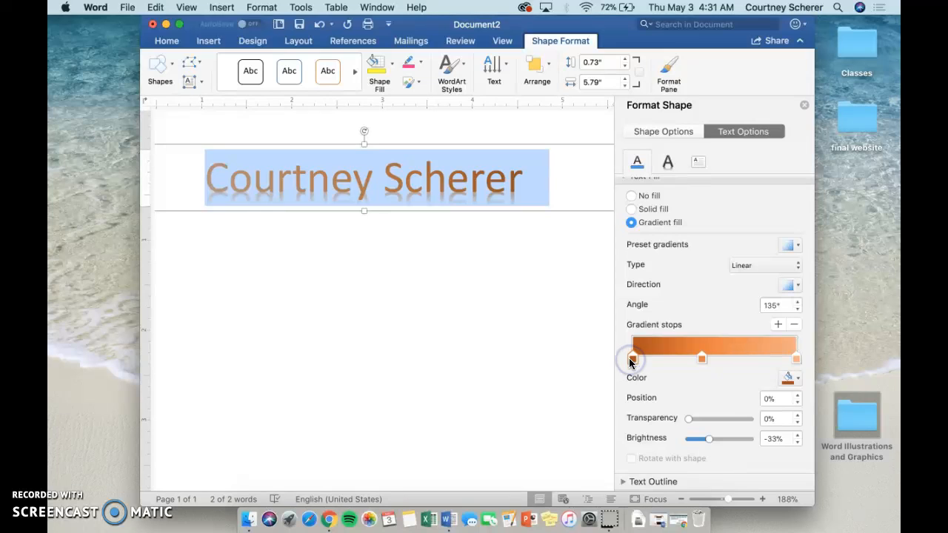
left_click(791, 378)
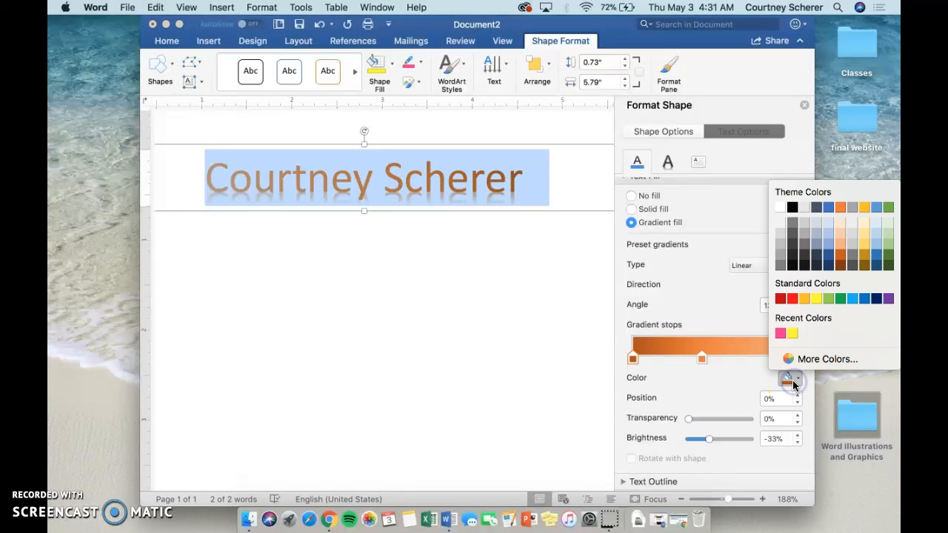
left_click(779, 333)
left_click(702, 360)
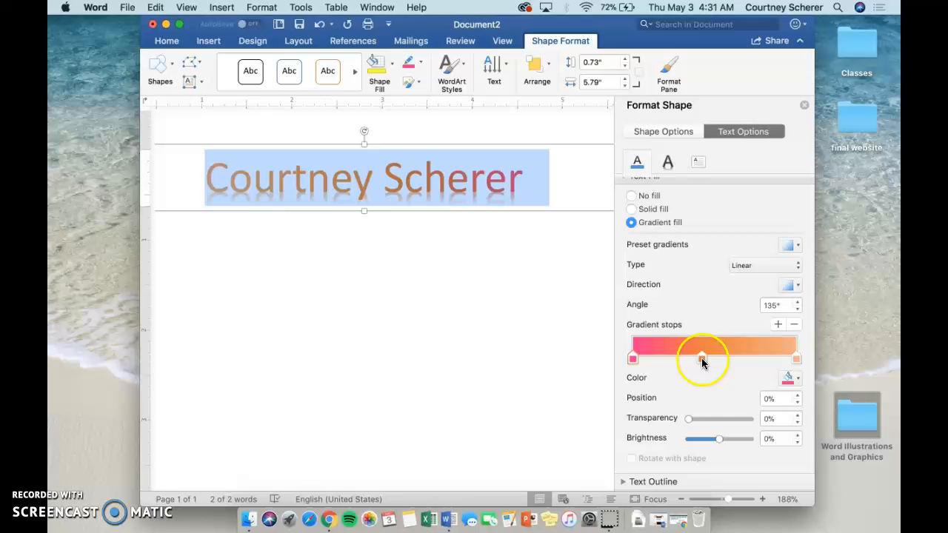
left_click(787, 379)
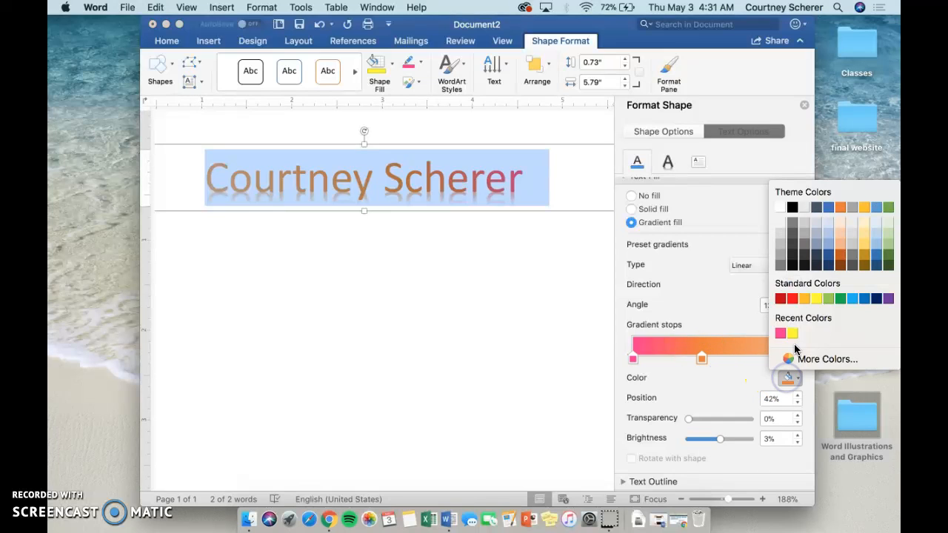
left_click(887, 299)
left_click(796, 360)
left_click(788, 377)
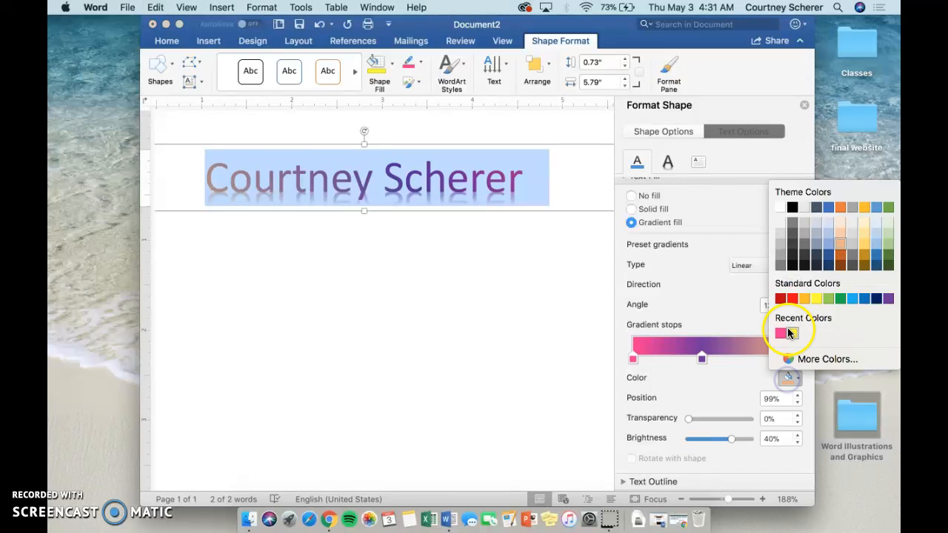
left_click(789, 332)
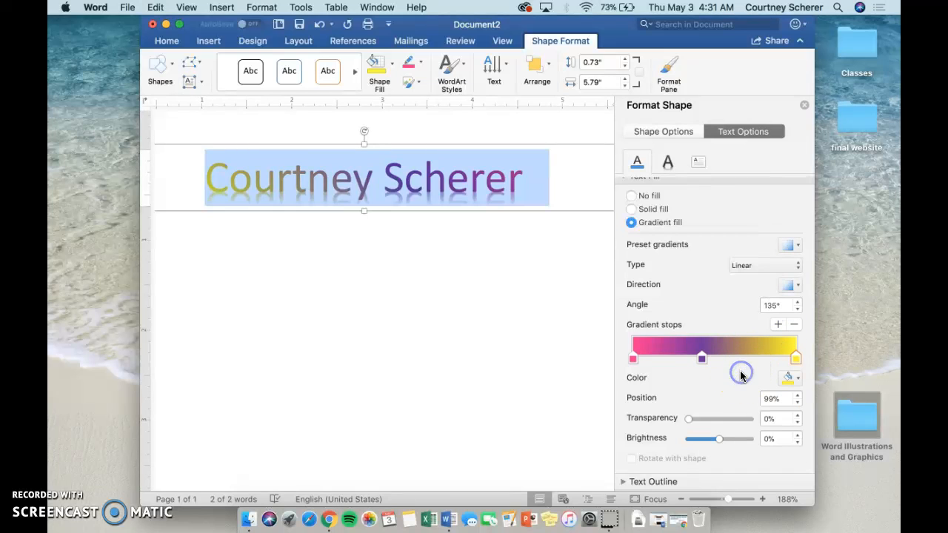
left_click(510, 219)
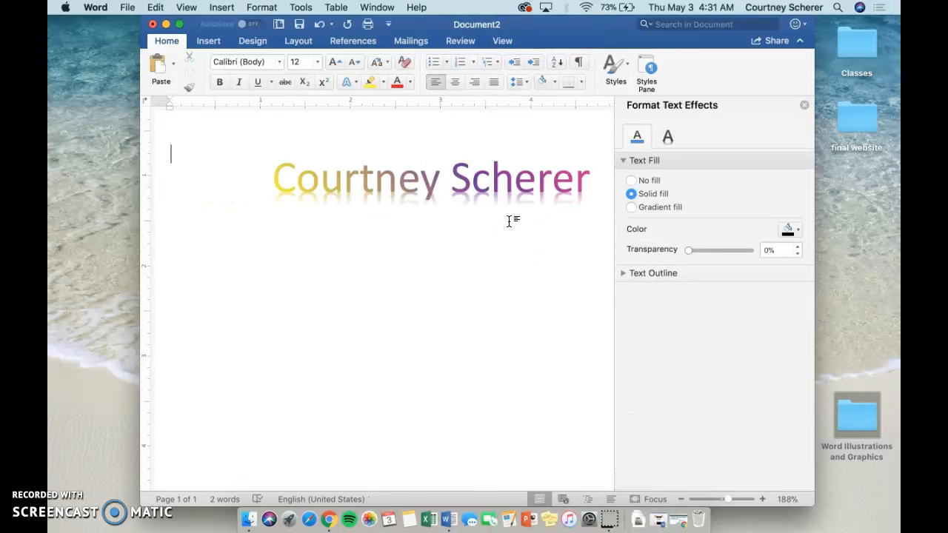
- Reselect the gradient WordArt box and close the Format Shape pane
scroll(497, 215, "right", 3)
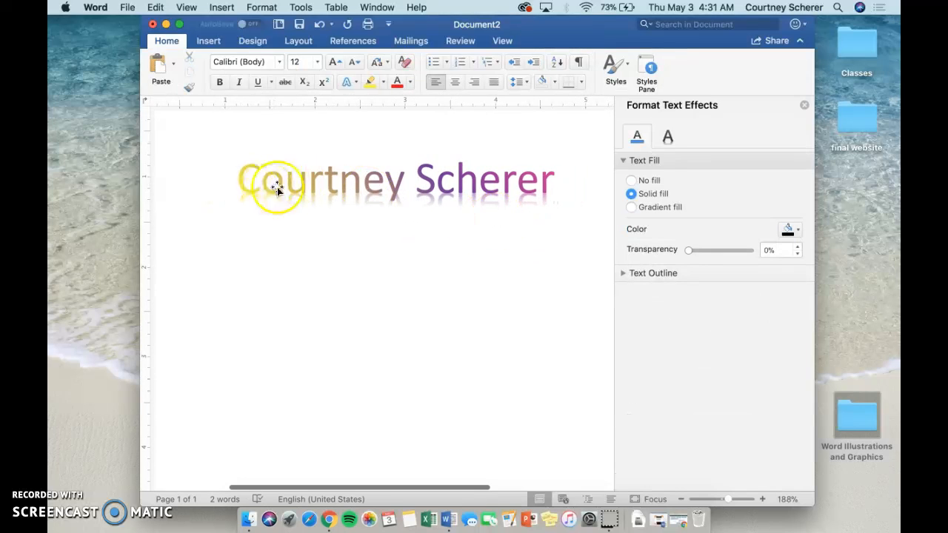
scroll(502, 191, "up", 3)
scroll(503, 191, "down", 2)
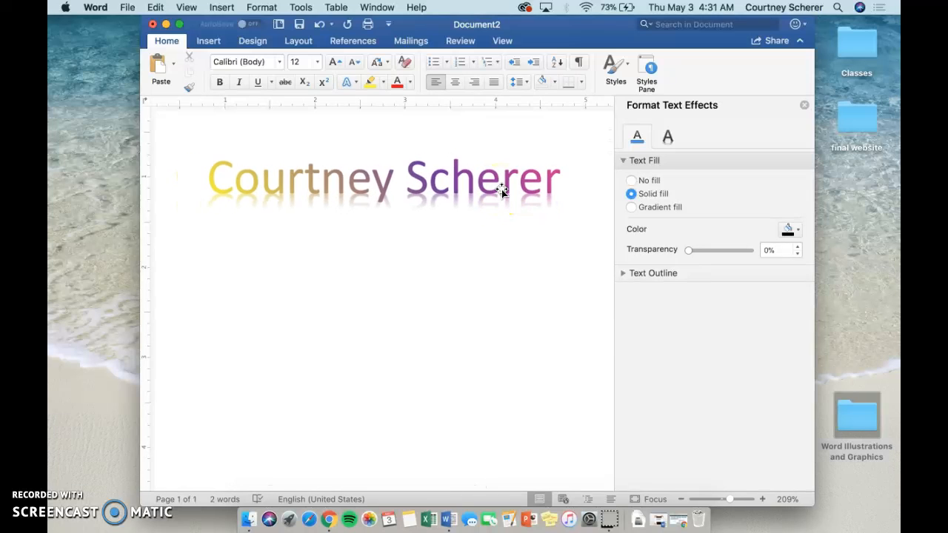
left_click(437, 189)
scroll(434, 185, "down", 3)
left_click(446, 230)
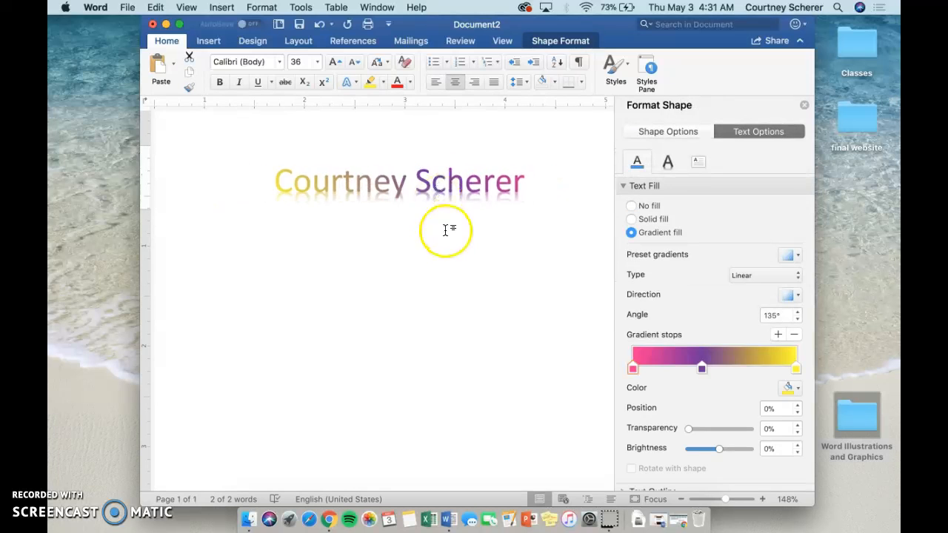
scroll(446, 230, "up", 3)
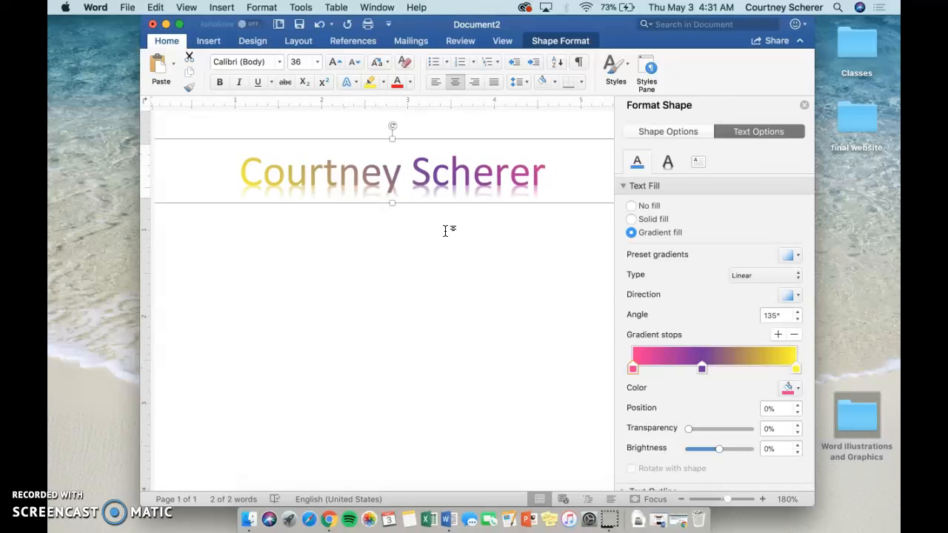
scroll(445, 230, "down", 3)
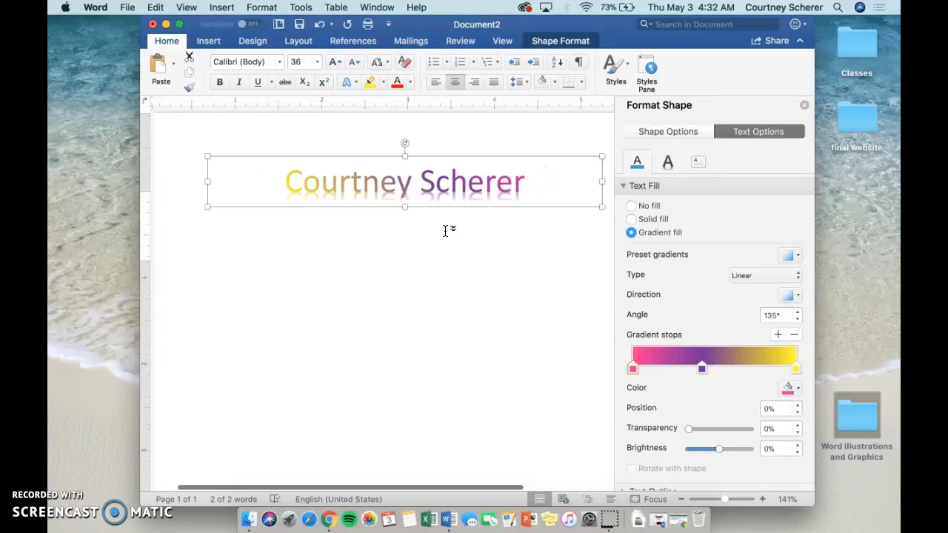
left_click(422, 195)
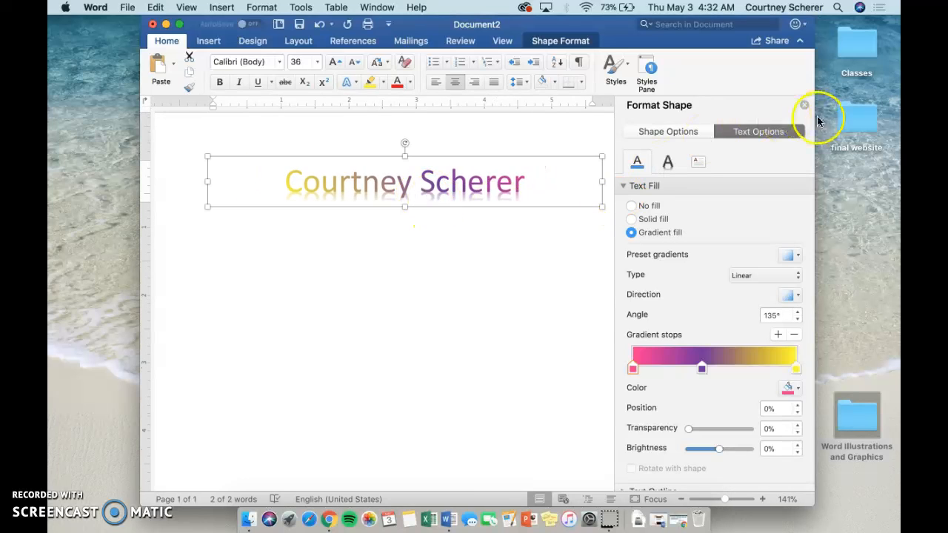
left_click(805, 106)
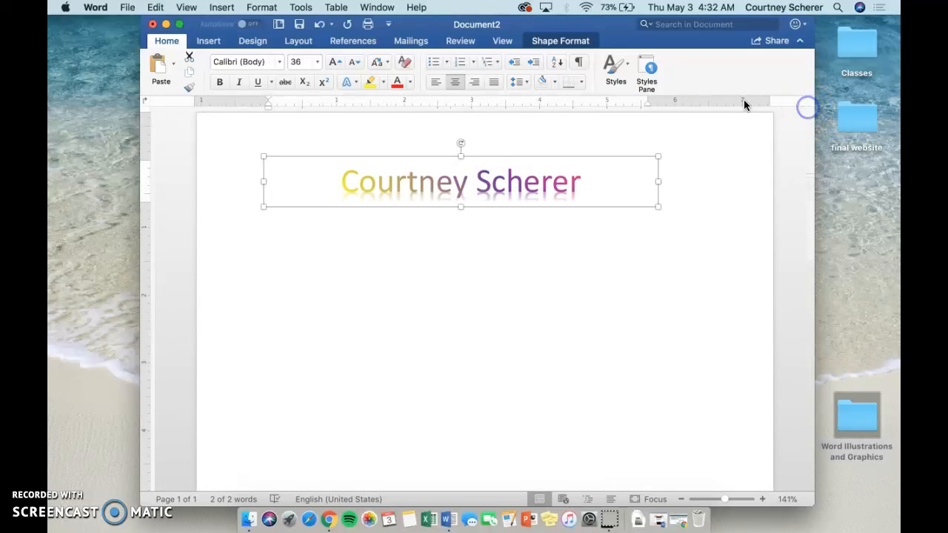
- Apply the Arch Up follow-path transform from Text Effects to the name text
left_click(551, 42)
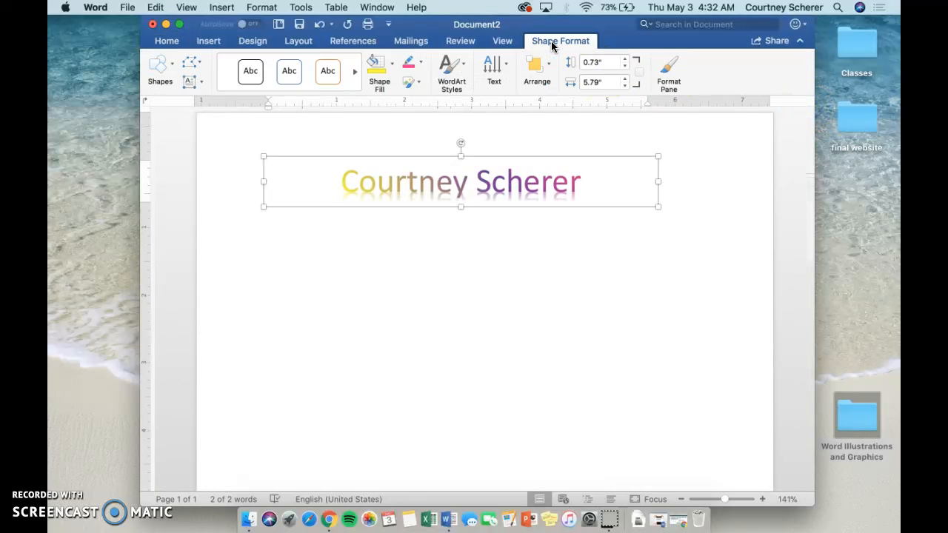
left_click(455, 73)
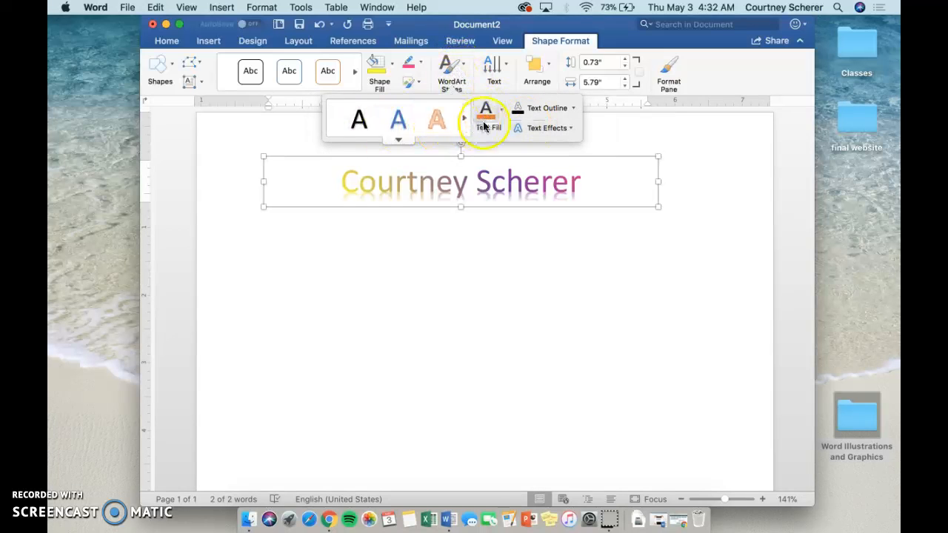
left_click(572, 108)
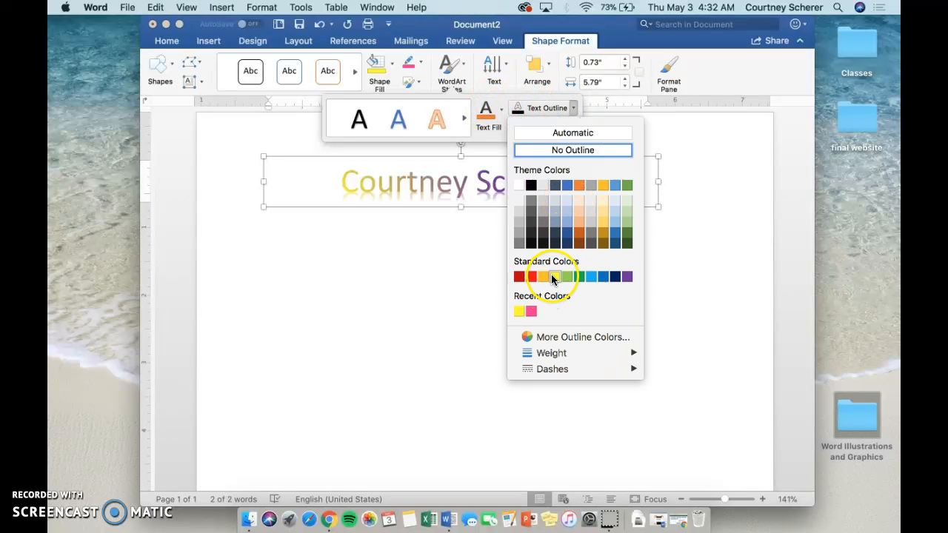
left_click(574, 108)
left_click(554, 130)
left_click(554, 130)
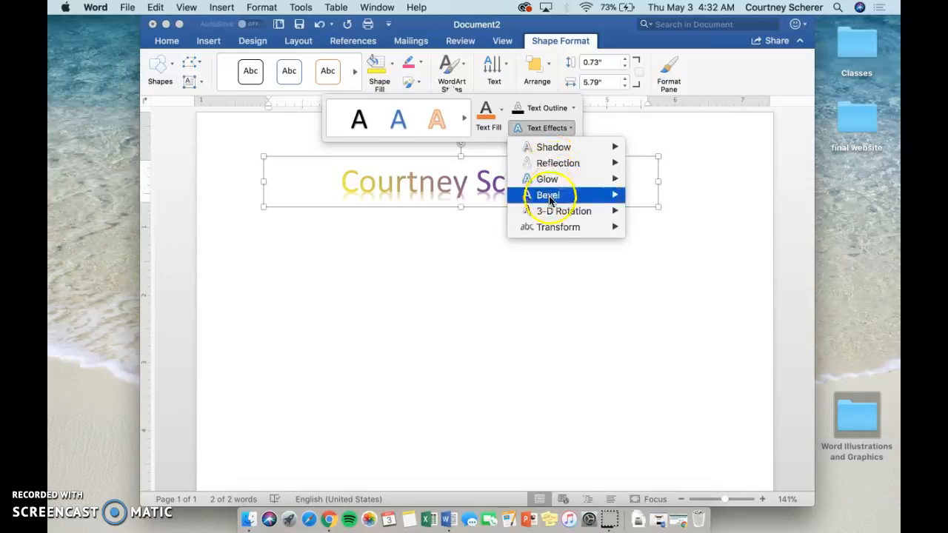
mouse_move(546, 230)
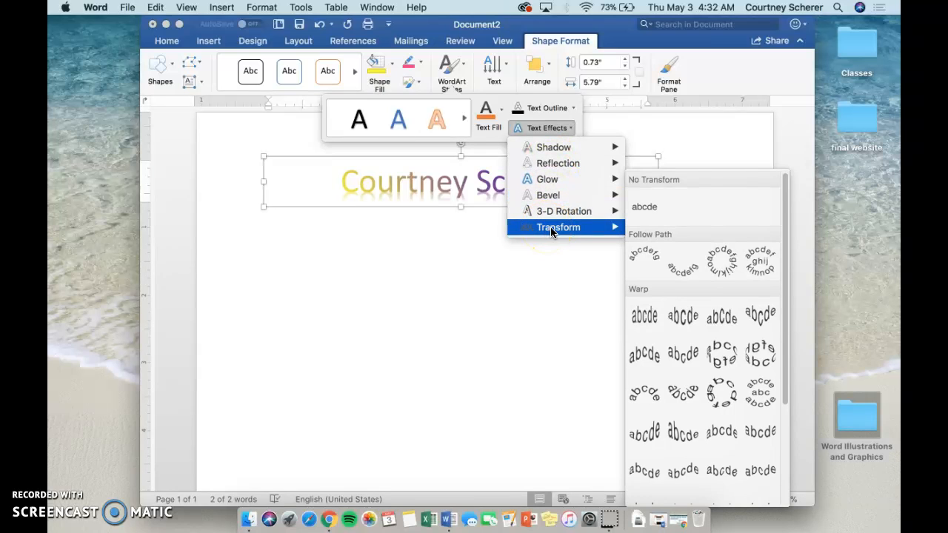
scroll(662, 250, "down", 2)
left_click(671, 287)
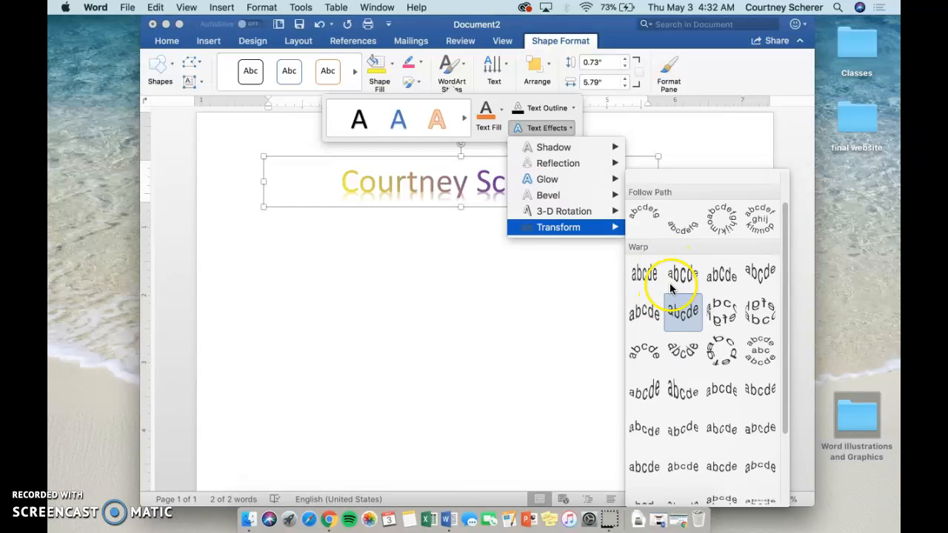
scroll(715, 343, "down", 3)
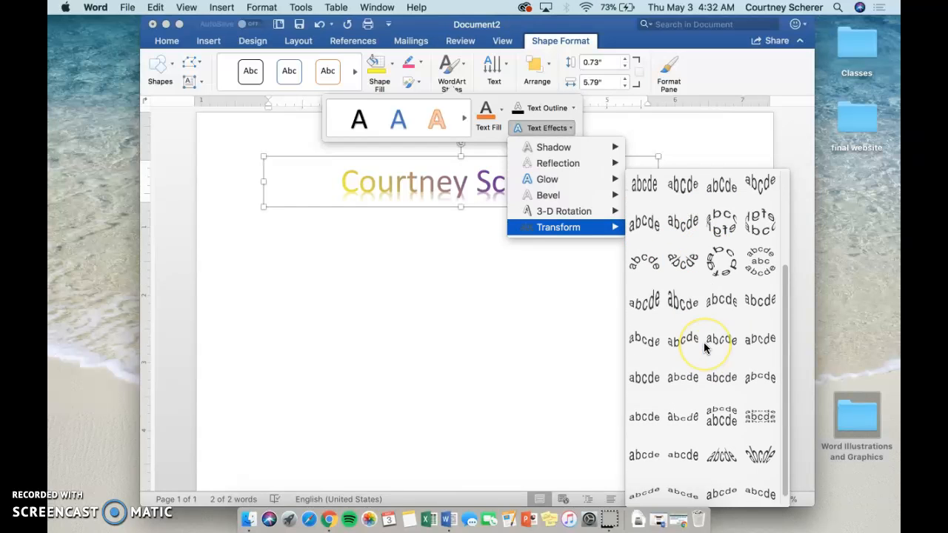
scroll(704, 348, "down", 1)
scroll(704, 349, "up", 5)
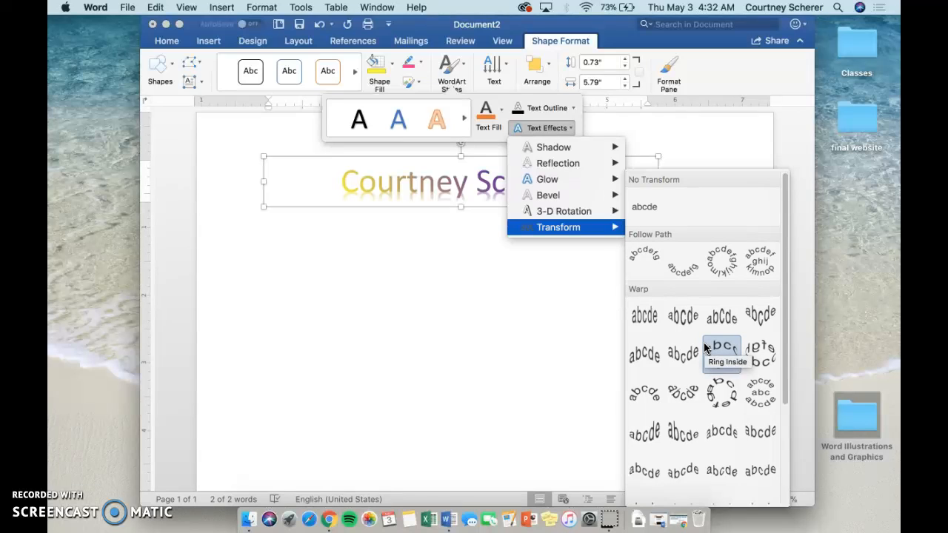
left_click(649, 253)
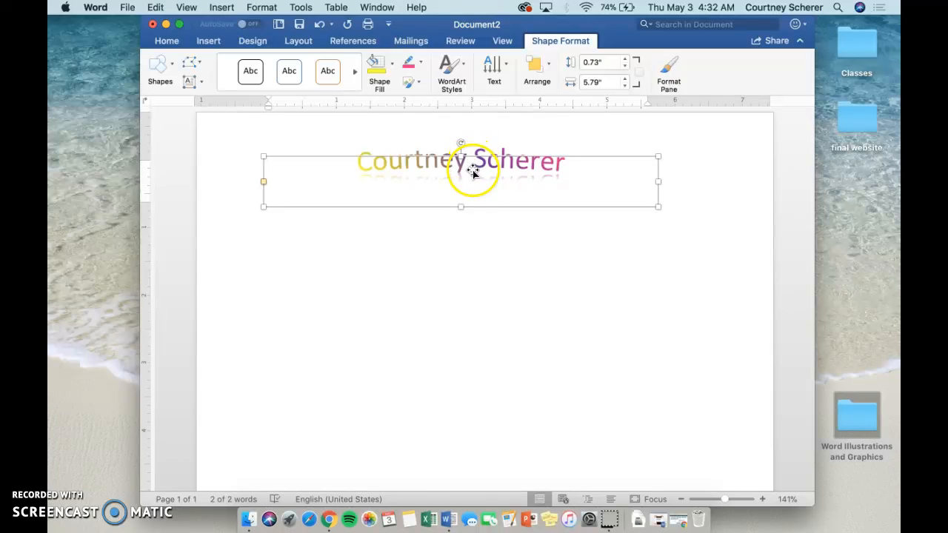
- Resize the WordArt box to 1.79 inches tall and reselect it
left_click_drag(461, 208, 431, 360)
left_click_drag(429, 286, 415, 327)
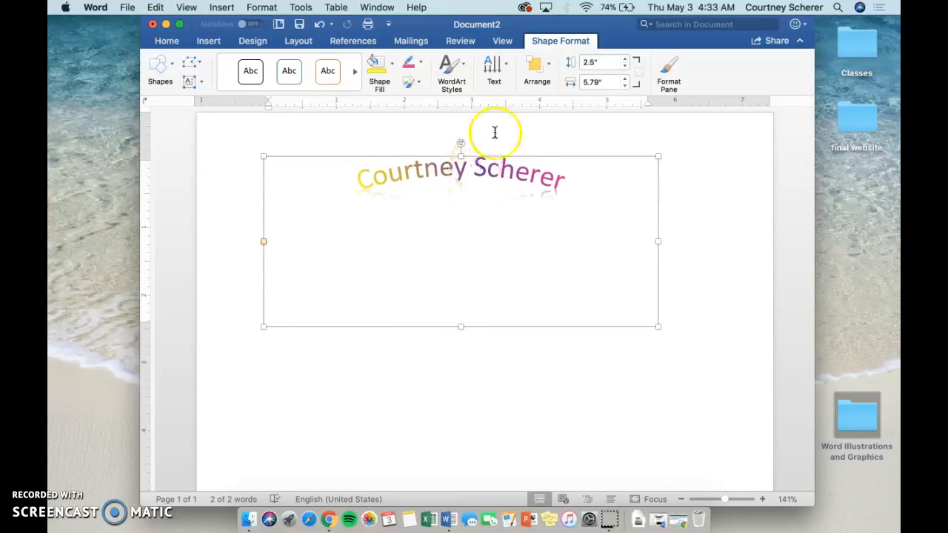
left_click(82, 496)
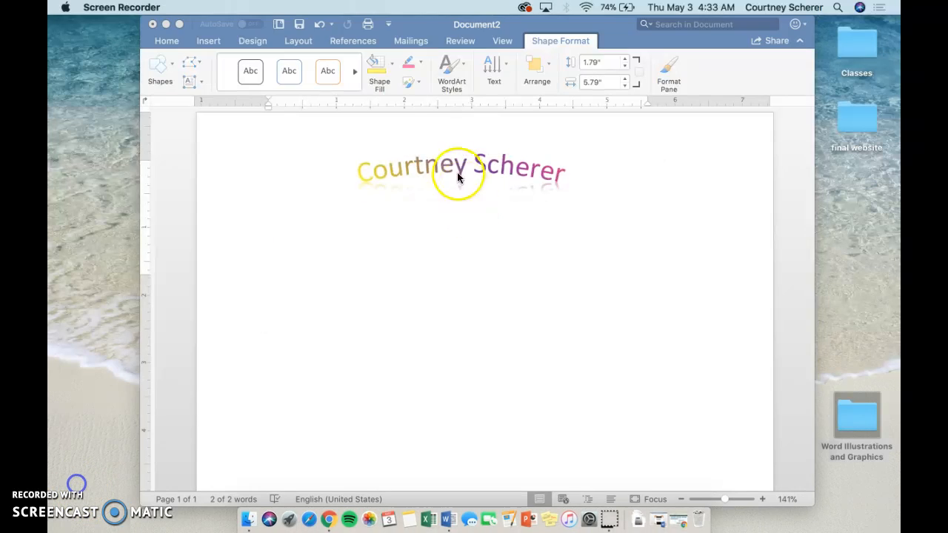
left_click(458, 178)
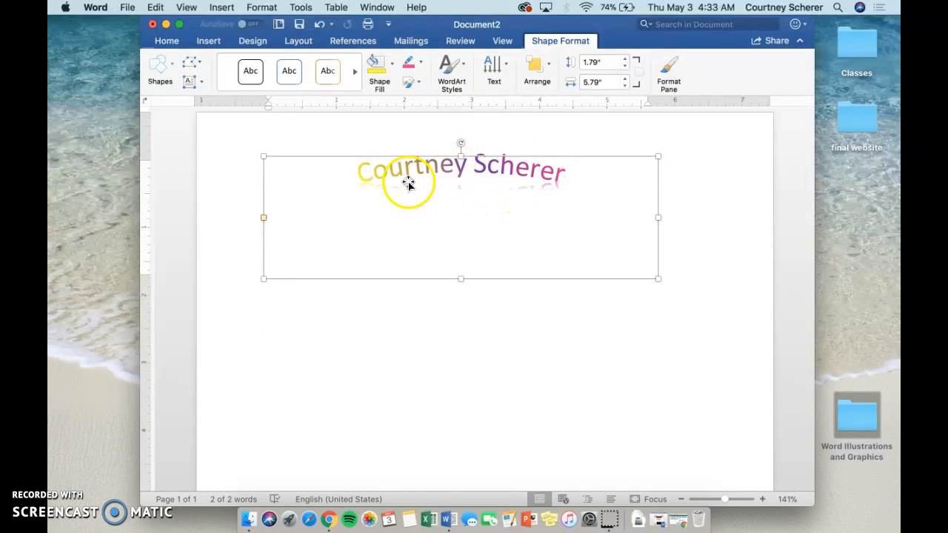
- Apply a perspective 3-D rotation to the arched name text
left_click(460, 71)
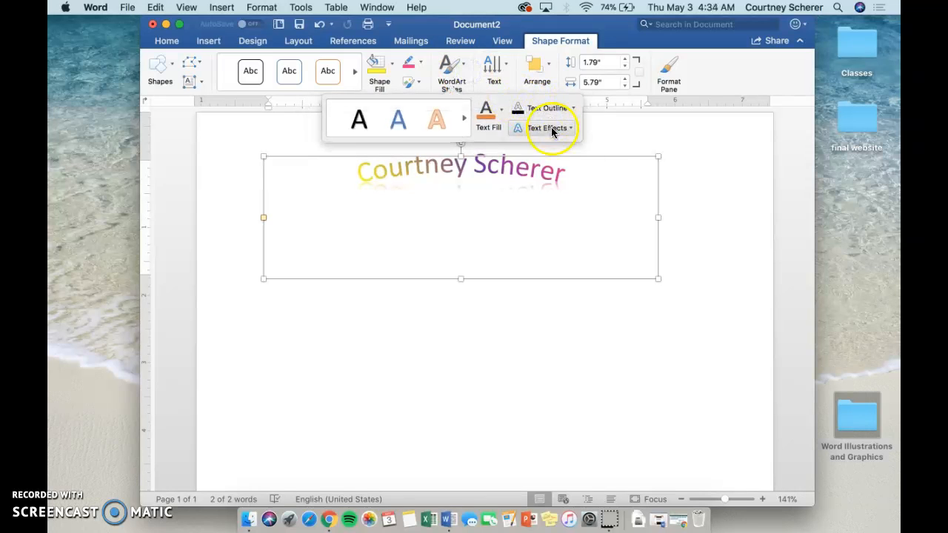
left_click(552, 130)
mouse_move(552, 151)
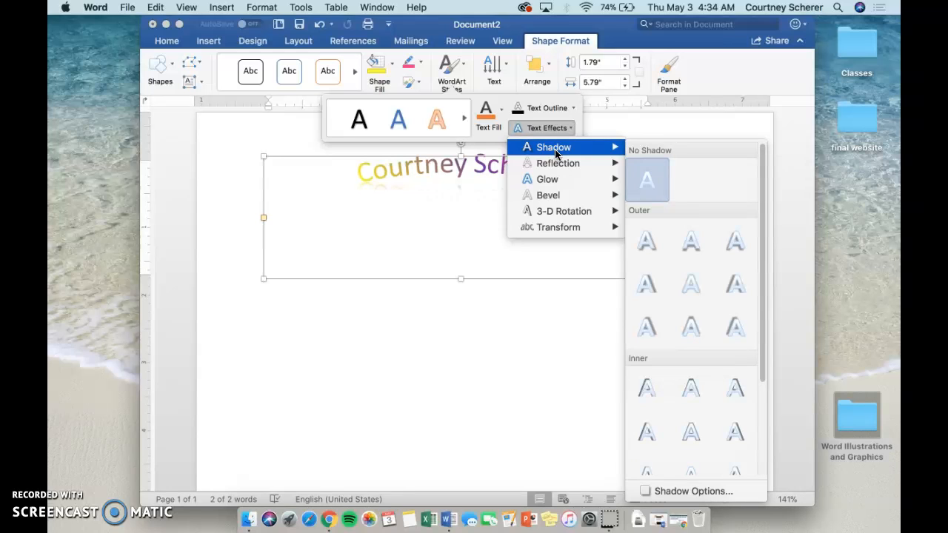
mouse_move(552, 180)
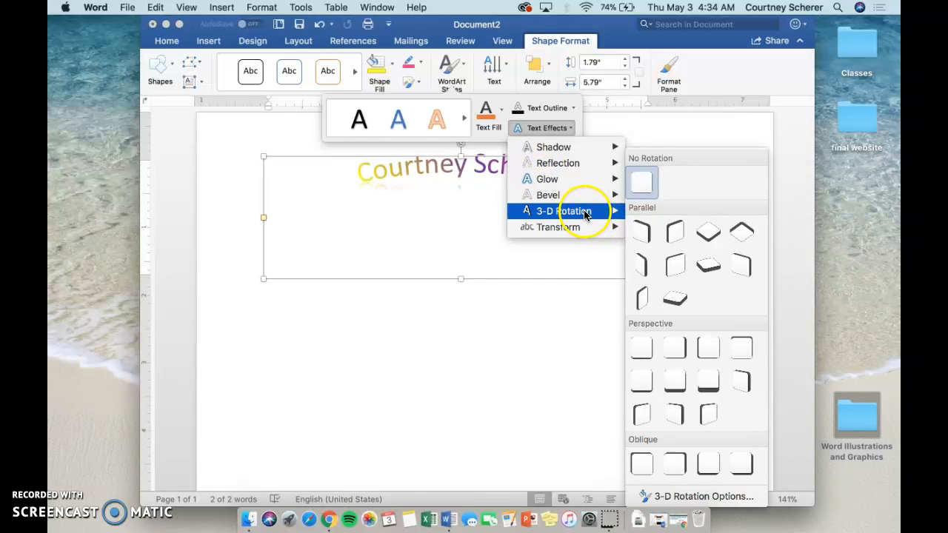
mouse_move(581, 213)
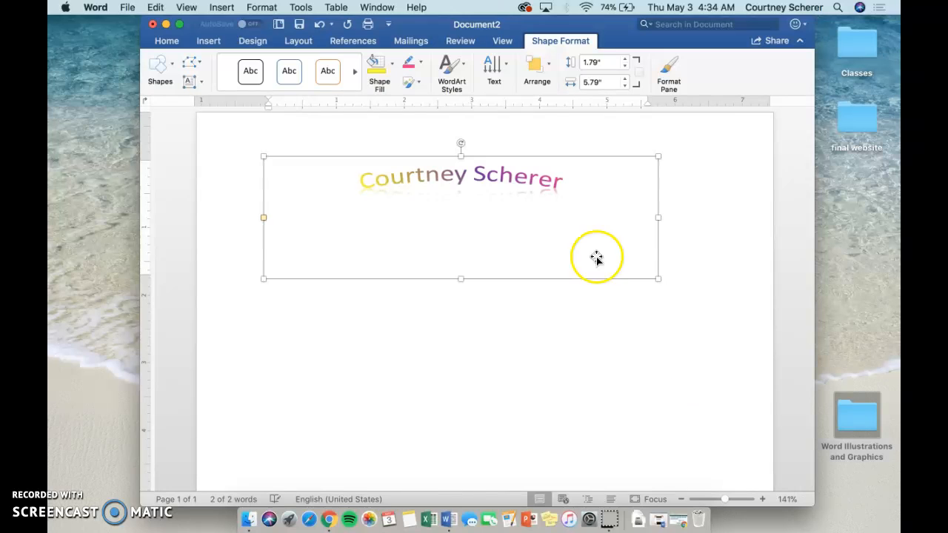
left_click(451, 73)
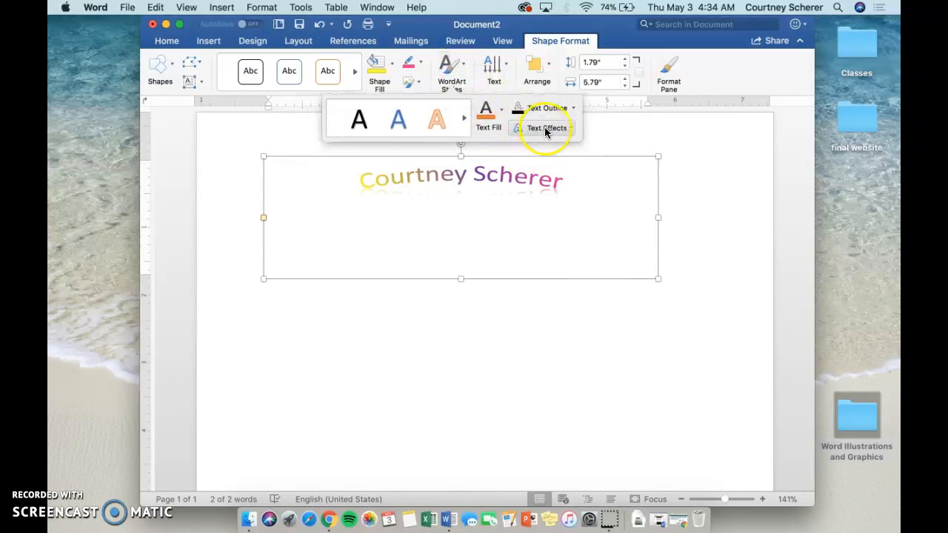
left_click(545, 128)
mouse_move(557, 211)
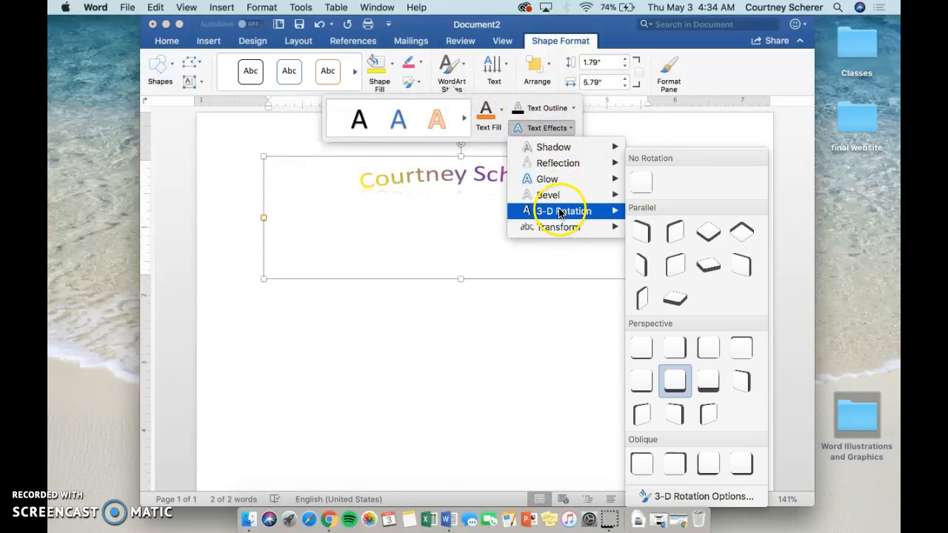
left_click(642, 415)
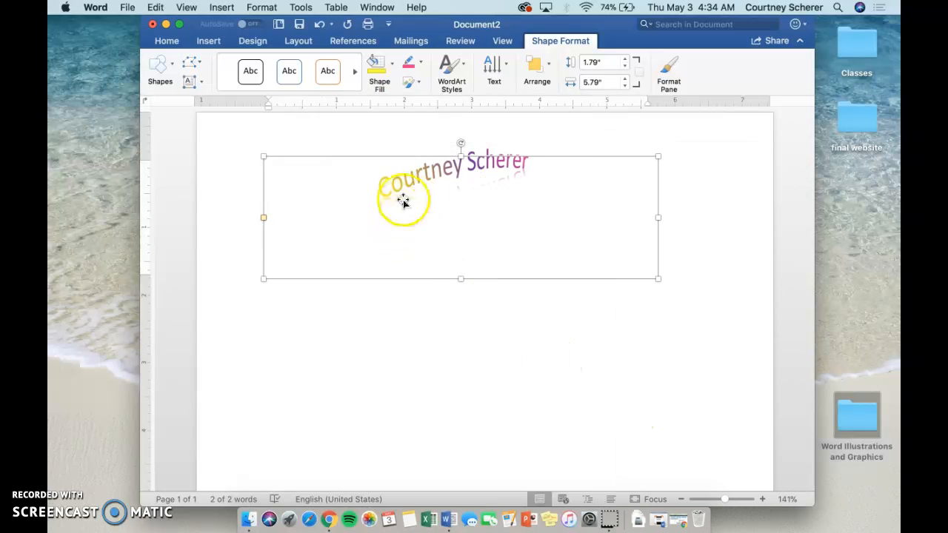
- Try a parallel 3-D rotation, undo it, and delete the WordArt
left_click(452, 74)
left_click(547, 128)
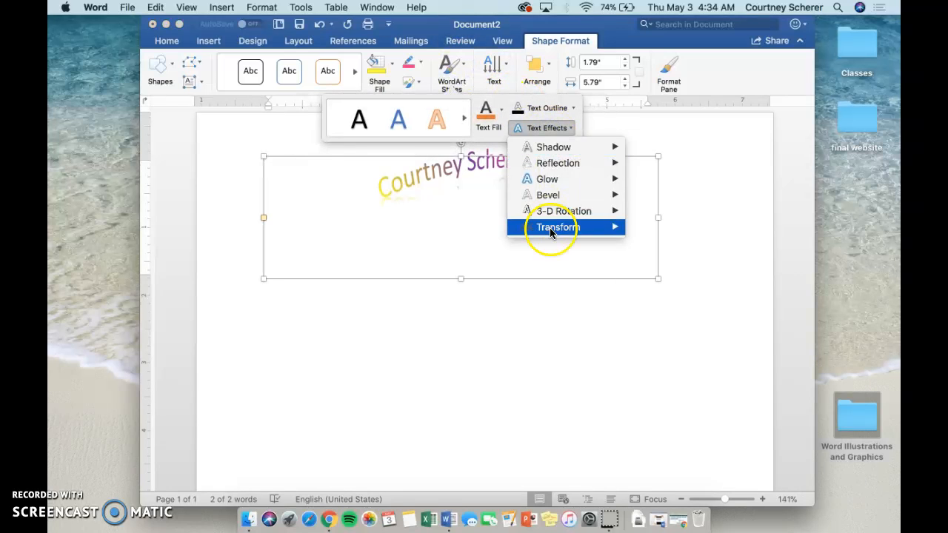
mouse_move(564, 212)
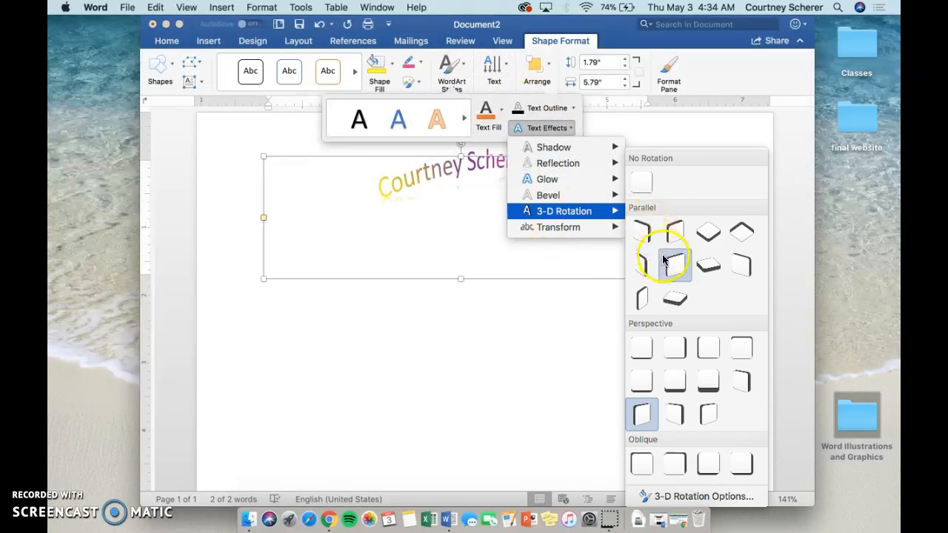
left_click(641, 233)
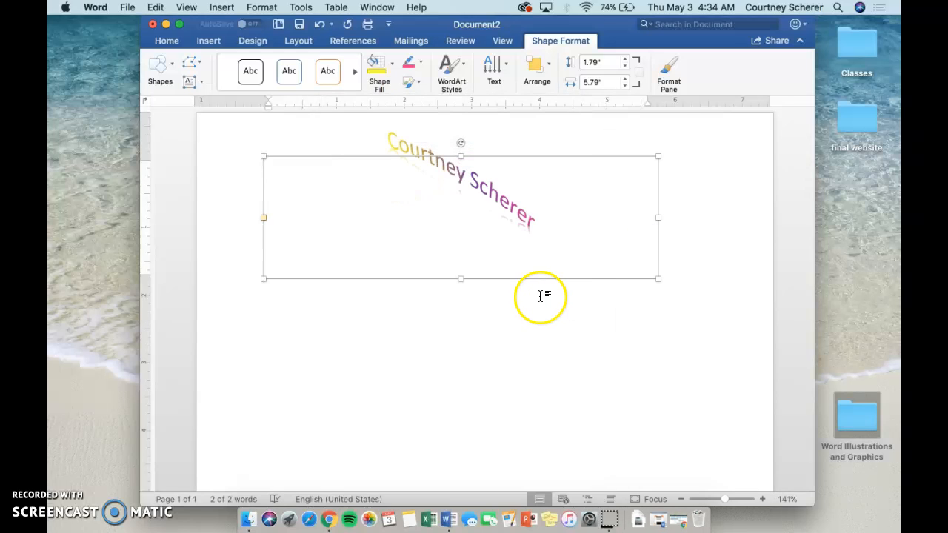
left_click(538, 202)
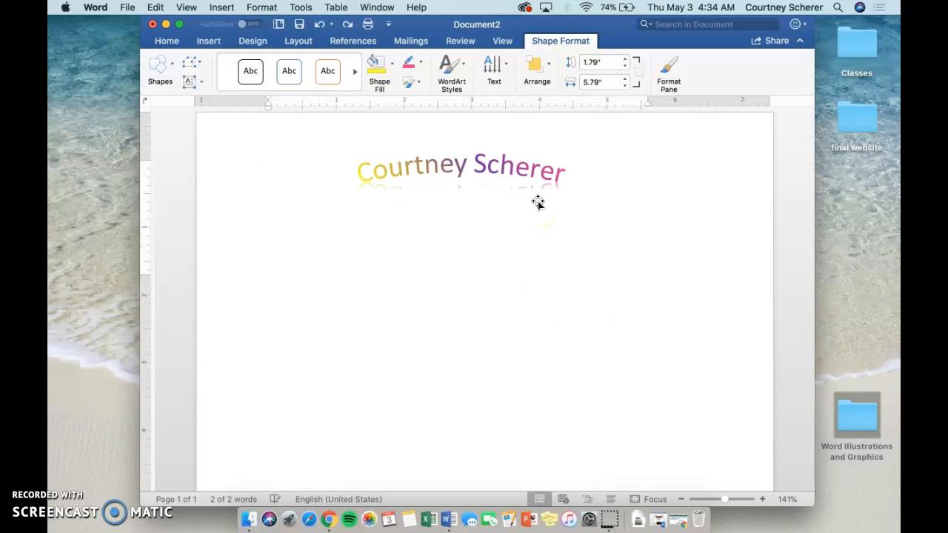
left_click(451, 73)
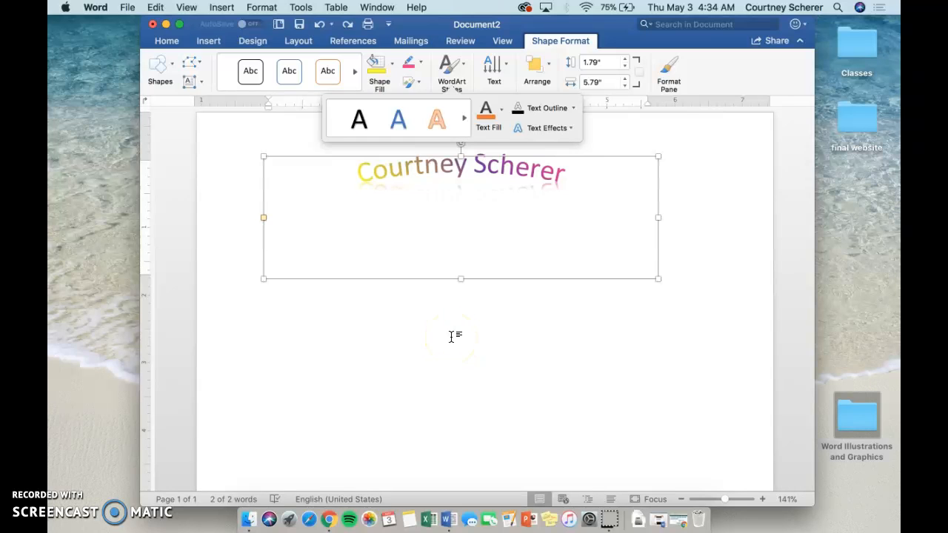
key("Delete")
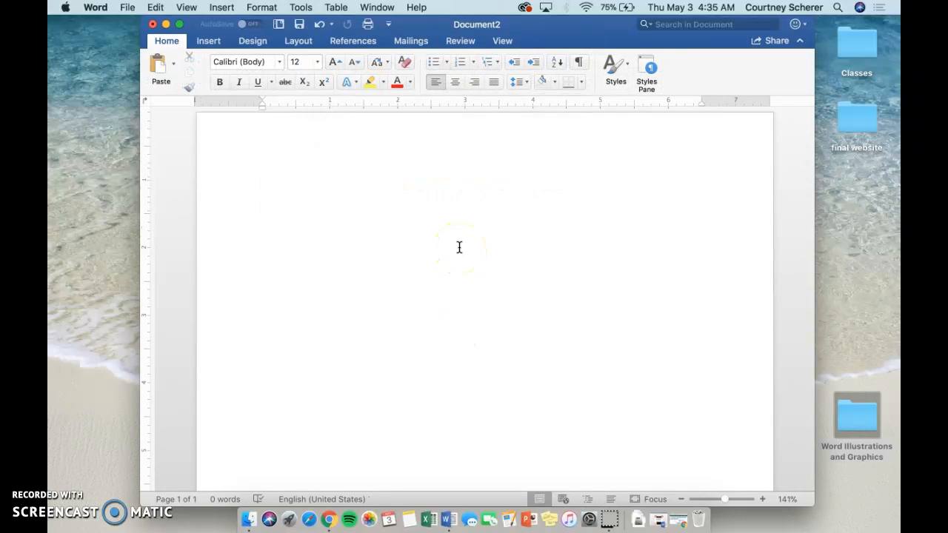
- Insert the first Organization Chart layout from the SmartArt Hierarchy category
left_click(210, 40)
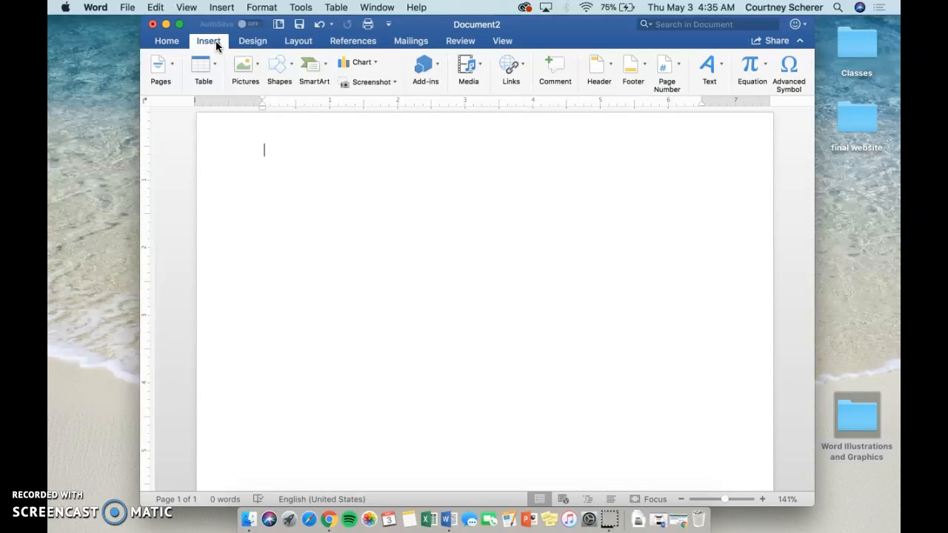
left_click(316, 69)
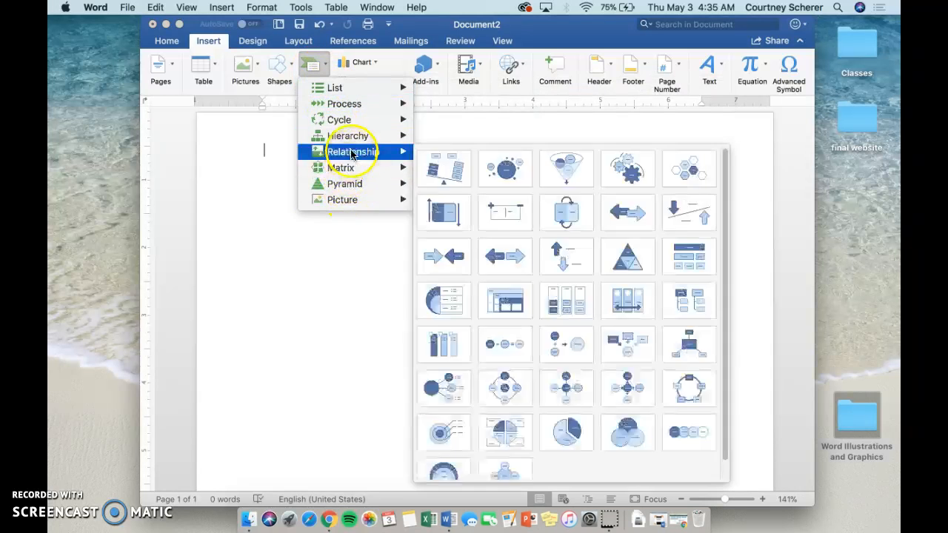
mouse_move(358, 88)
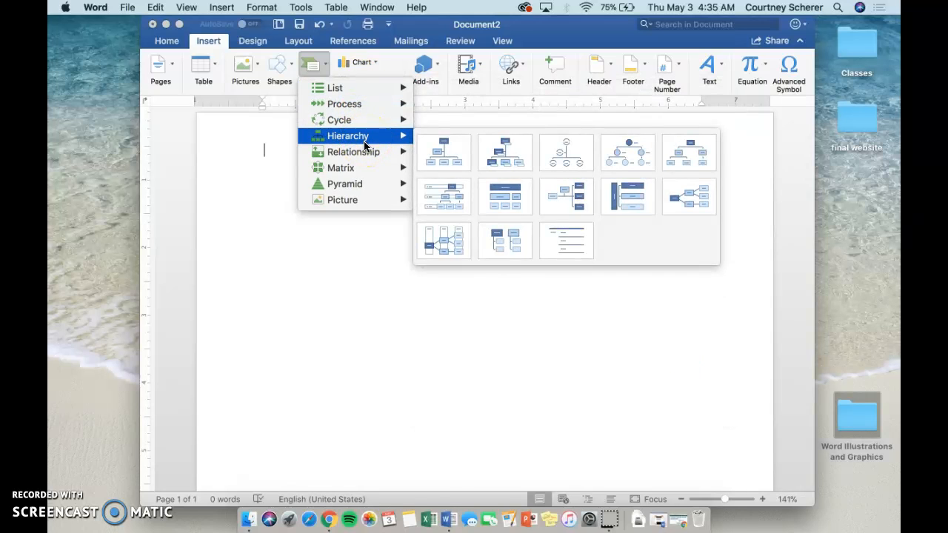
mouse_move(364, 154)
left_click(364, 154)
left_click(352, 106)
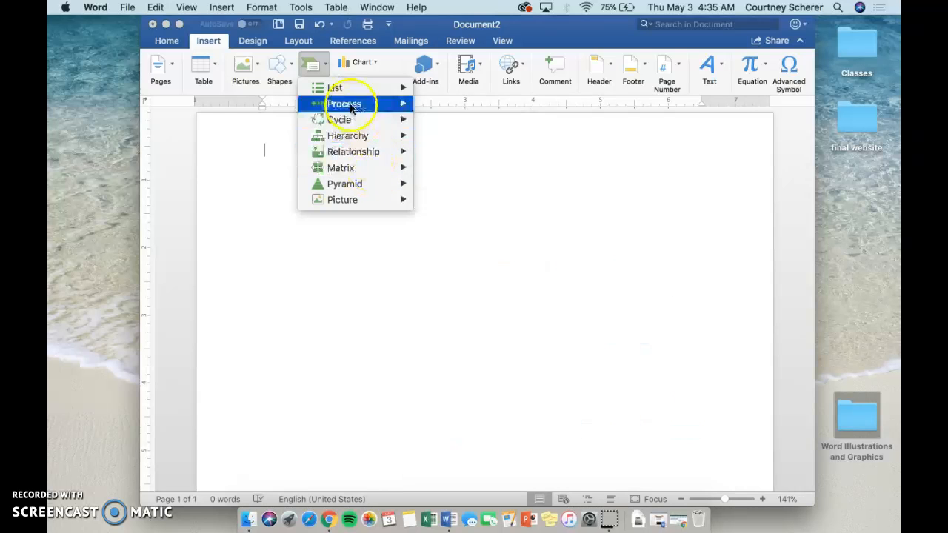
left_click(345, 92)
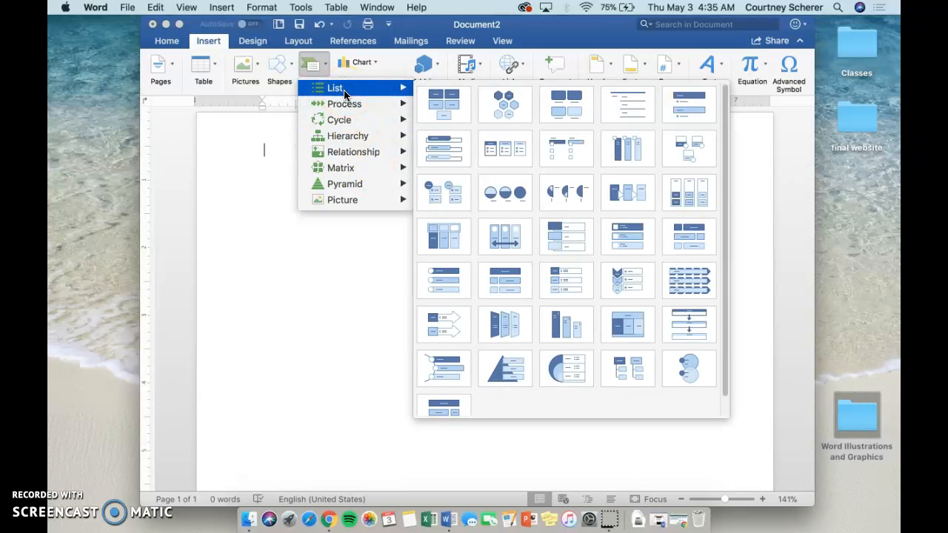
left_click(349, 104)
left_click(351, 113)
left_click(348, 110)
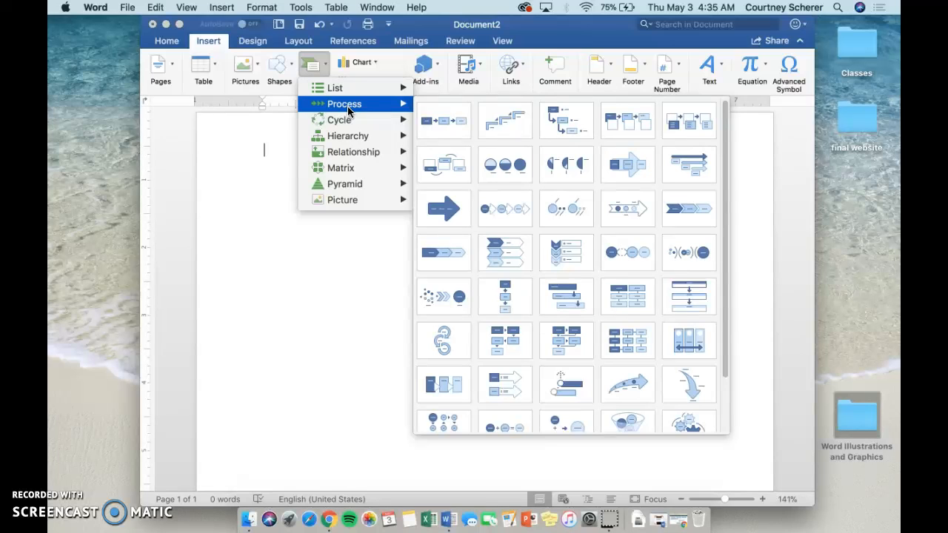
left_click(339, 120)
left_click(347, 136)
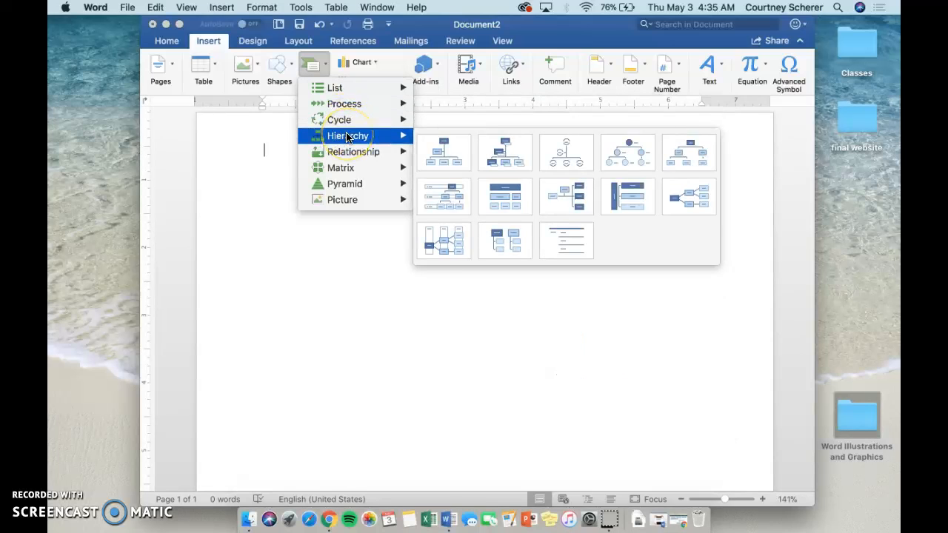
left_click(460, 154)
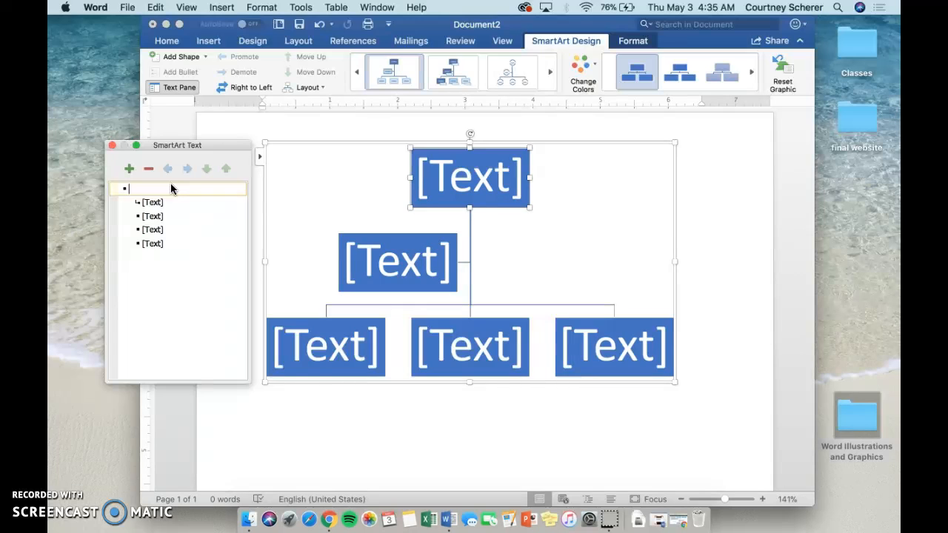
- Label the first three entries CEO, Finance Department and Accountant
type("CEO")
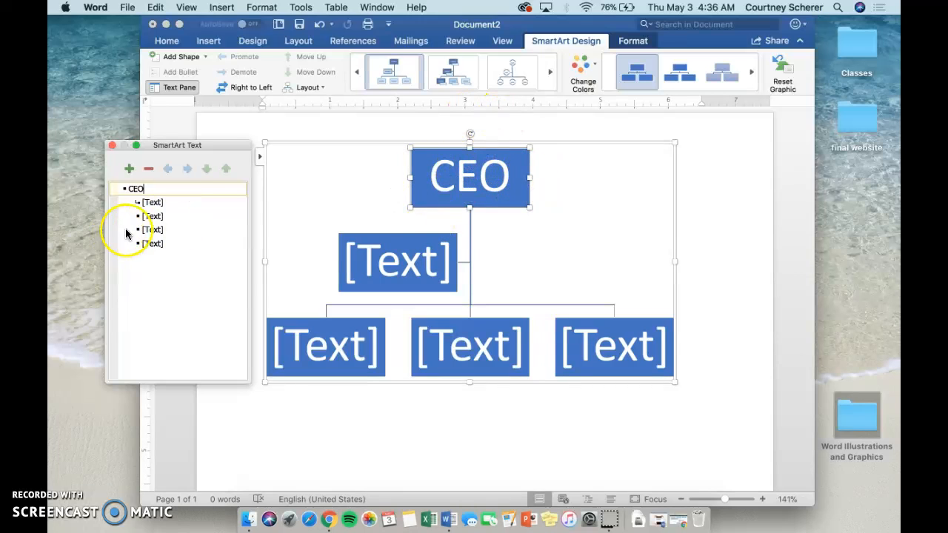
left_click(162, 202)
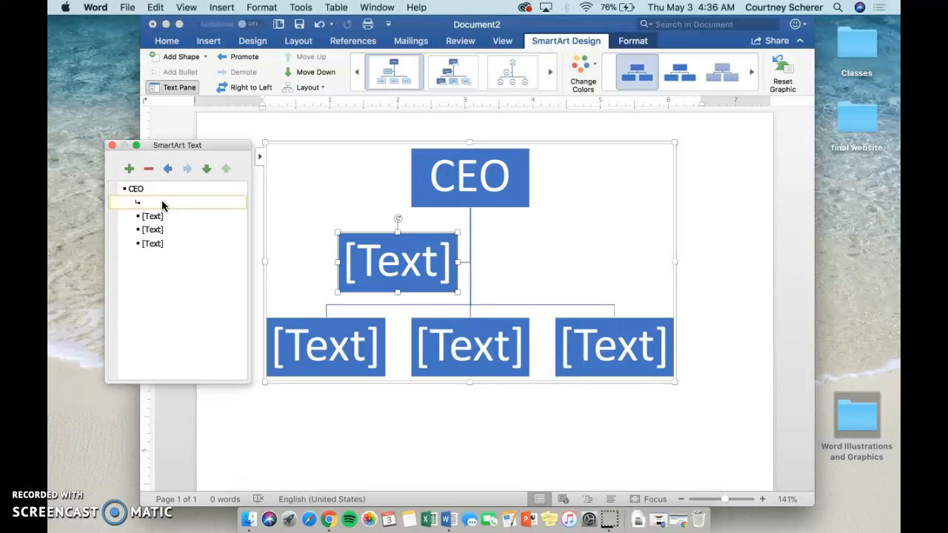
type("Finance De")
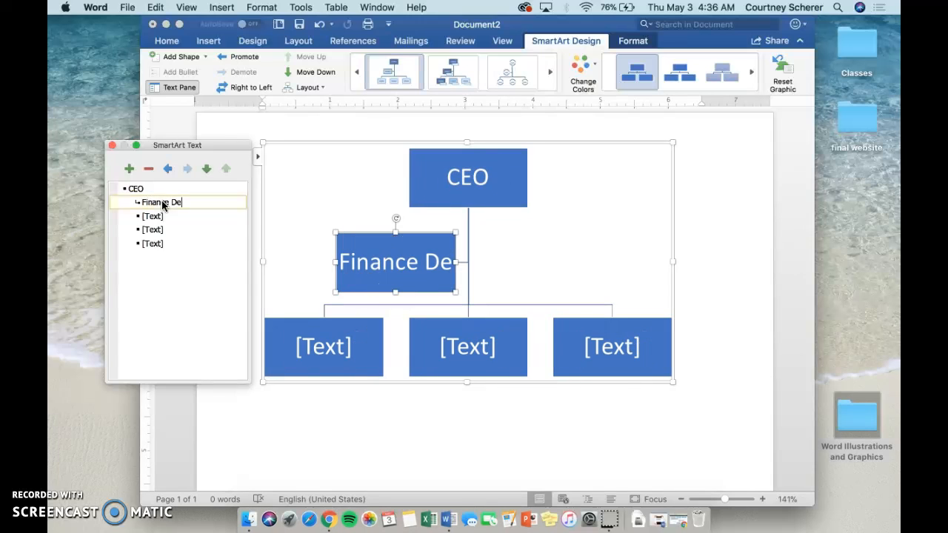
type("partment")
left_click(161, 217)
left_click(160, 215)
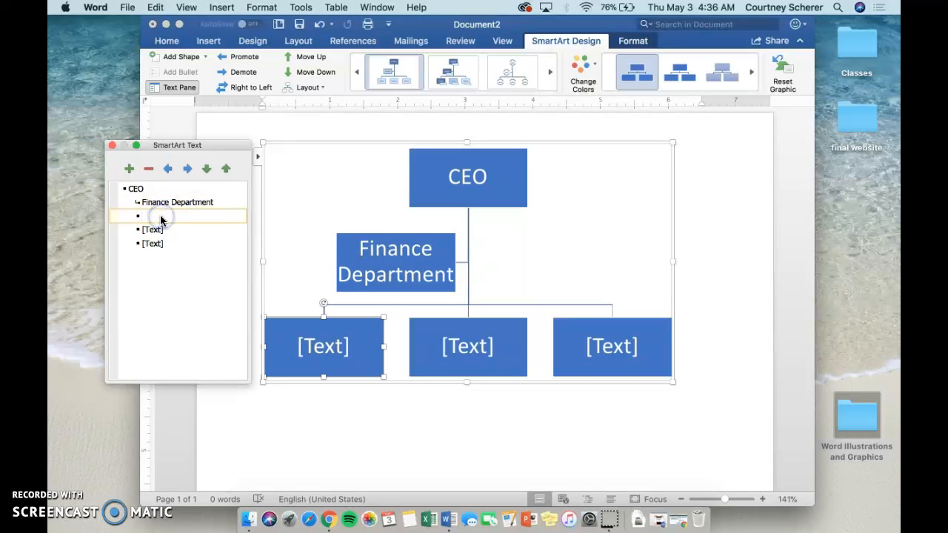
type("Accountant")
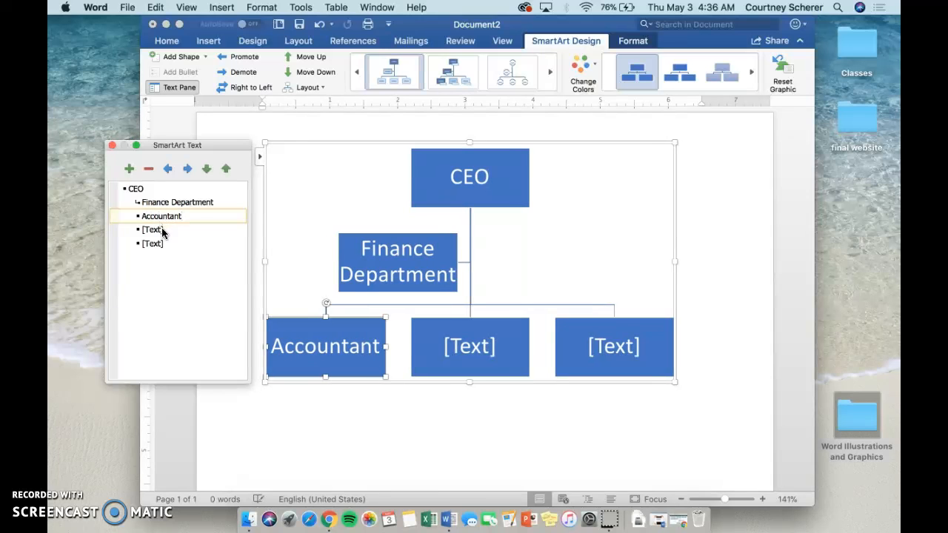
- Label the next boxes Accountant, fixing its typo, and Auditor
left_click(162, 230)
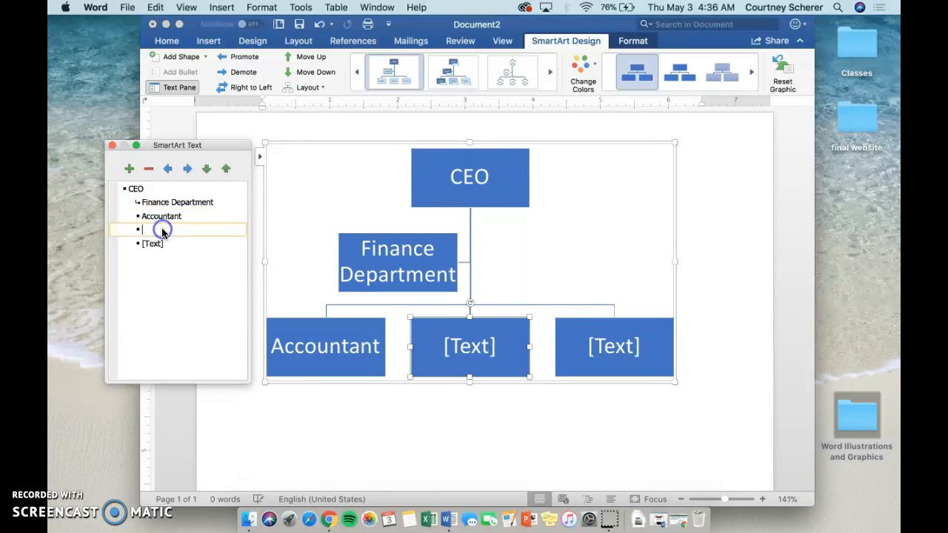
type("Accoutnant")
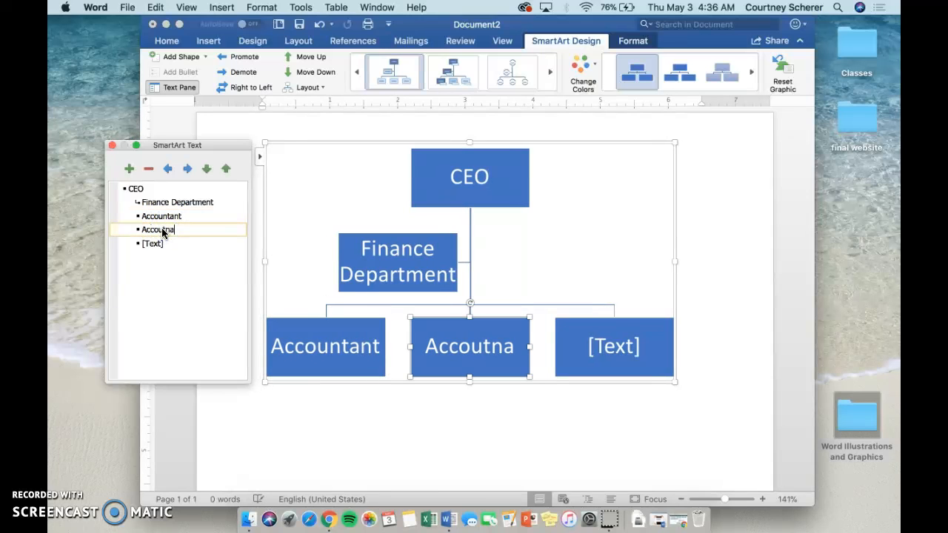
key("BackSpace")
key("BackSpace")
key("BackSpace")
key("BackSpace")
type("ant")
left_click(166, 242)
left_click(161, 228)
type("n")
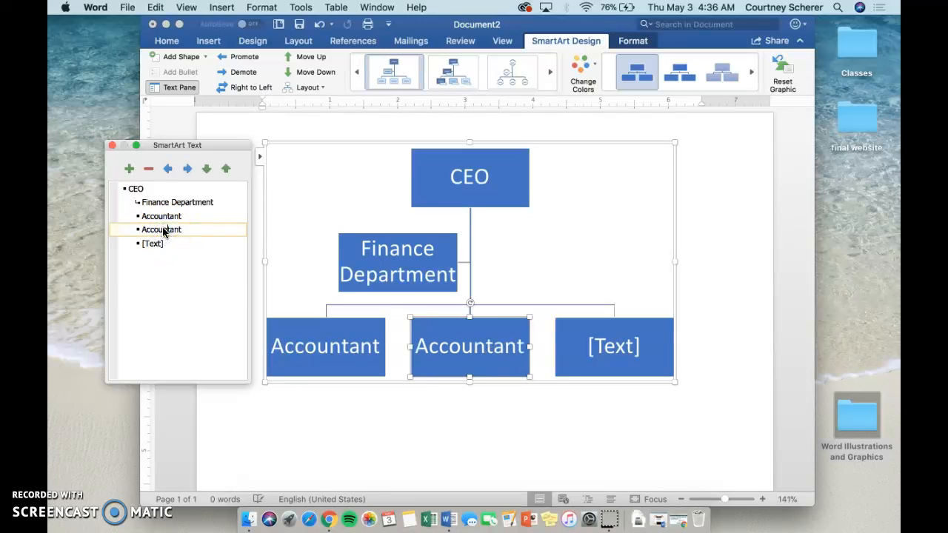
left_click(152, 242)
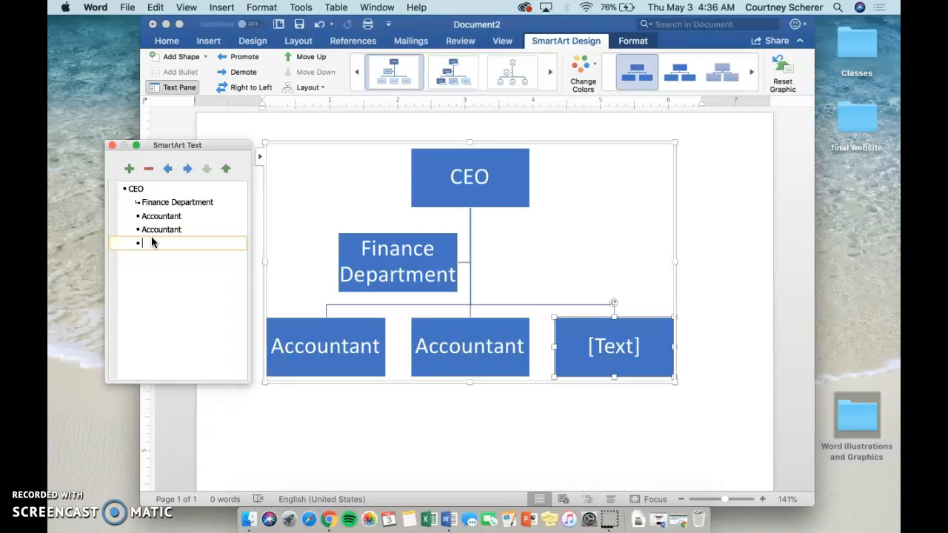
type("Auditor")
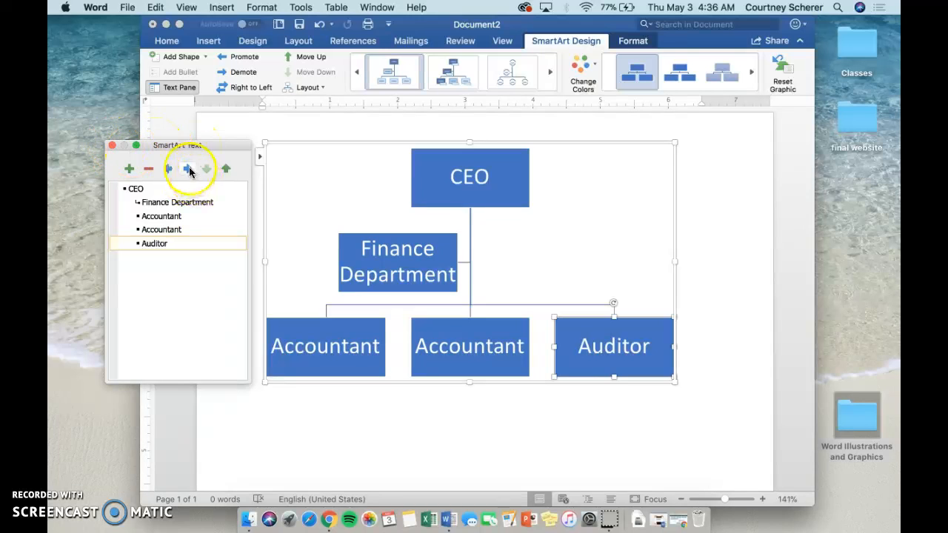
- Move Auditor up and back down so it stays last in the bottom row
left_click(226, 169)
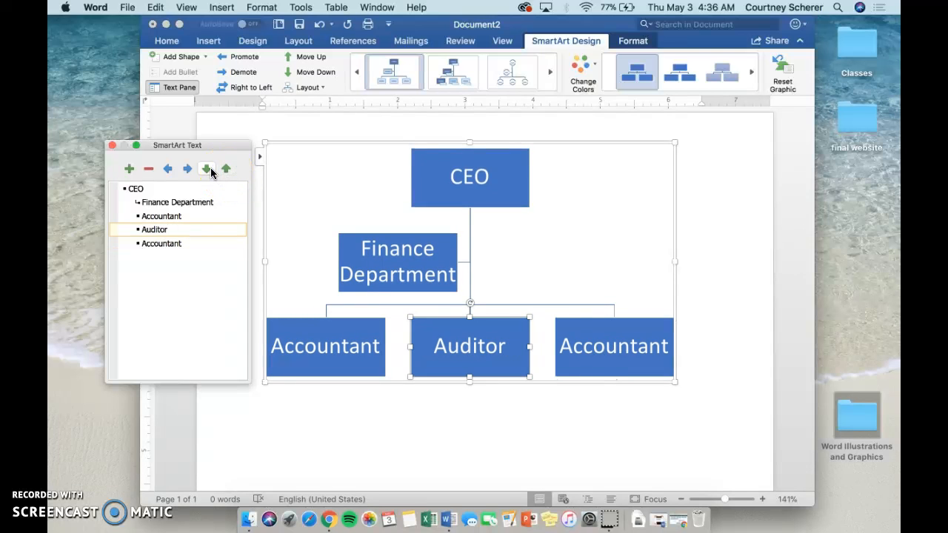
left_click(207, 170)
left_click(226, 170)
left_click(207, 169)
- Close the Text pane, try a multicoloured scheme, and apply a 3-D SmartArt style
left_click(112, 147)
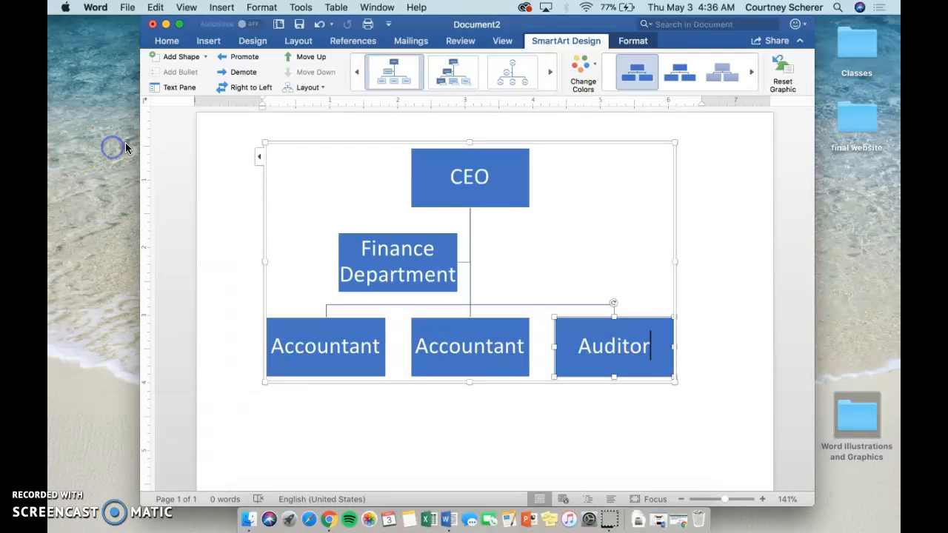
left_click(582, 65)
scroll(654, 235, "down", 2)
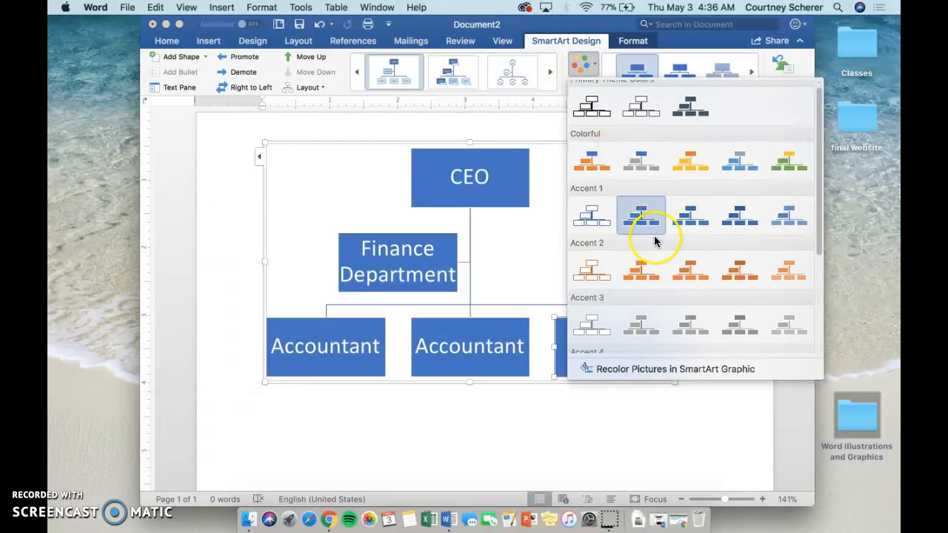
left_click(779, 149)
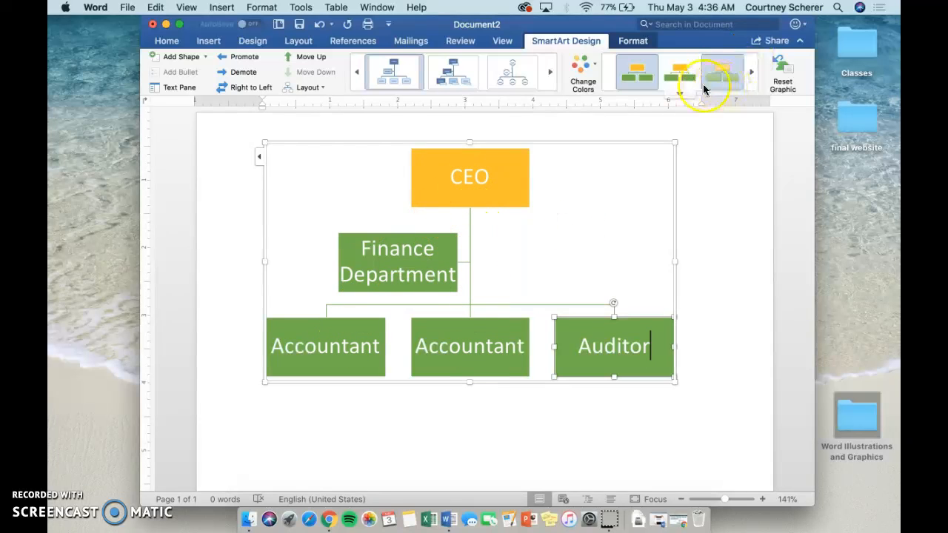
left_click(681, 94)
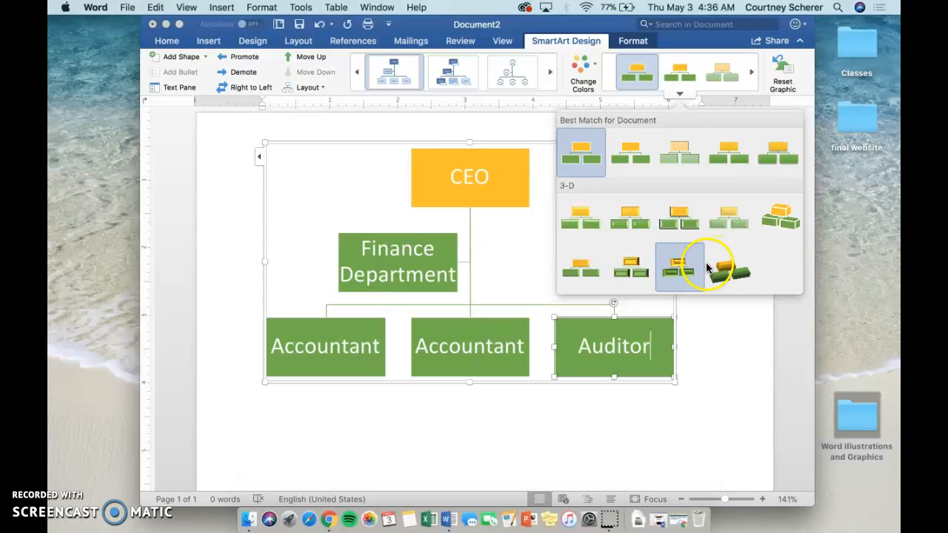
left_click(637, 272)
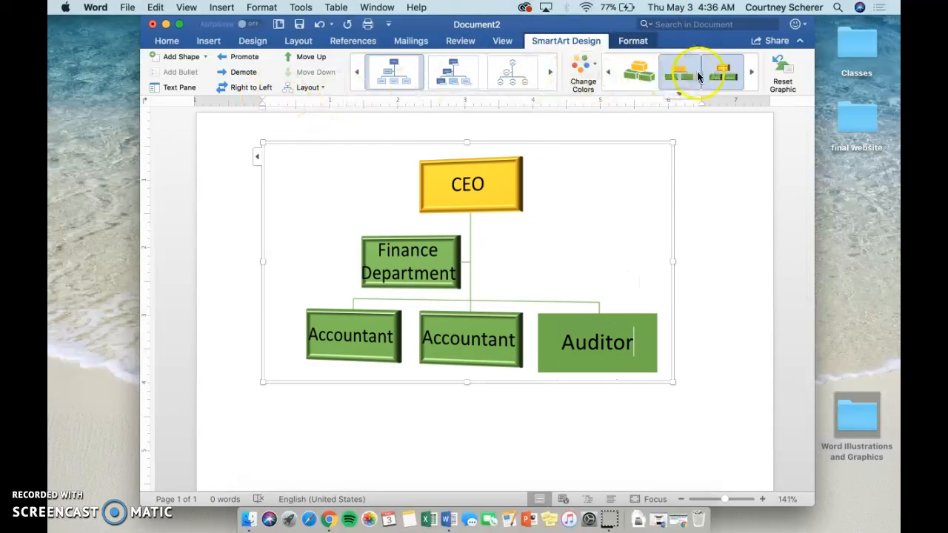
left_click(679, 93)
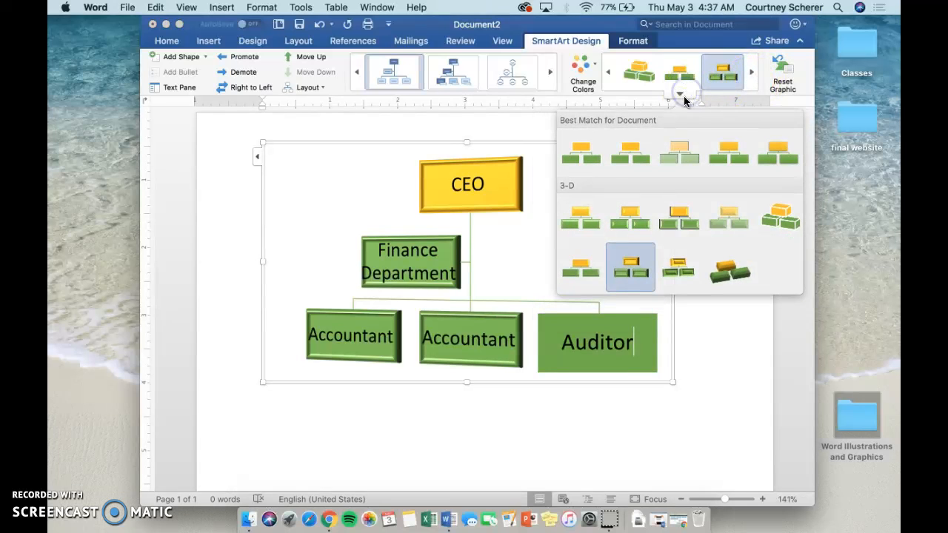
left_click(580, 271)
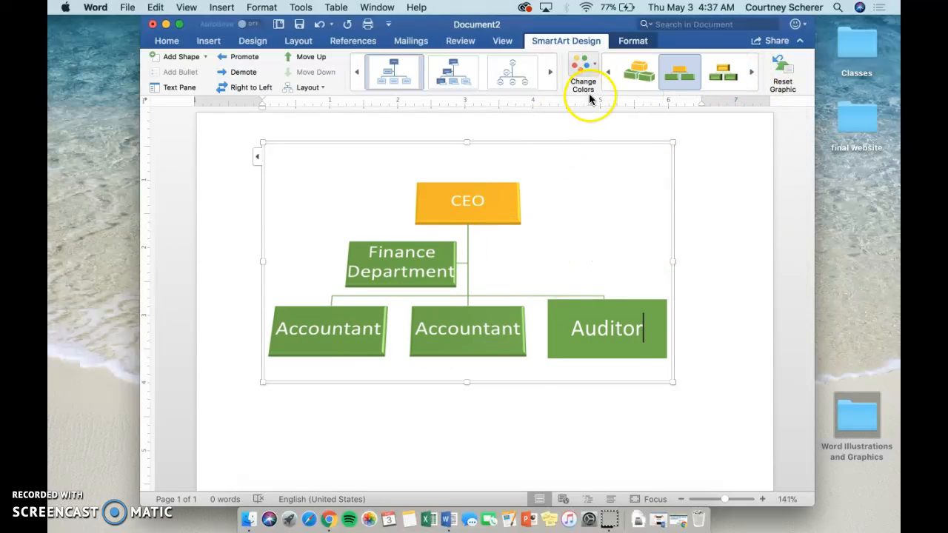
- Switch the chart colours to grey Accent 3 and outline the Auditor box in pink
left_click(586, 77)
scroll(629, 254, "down", 5)
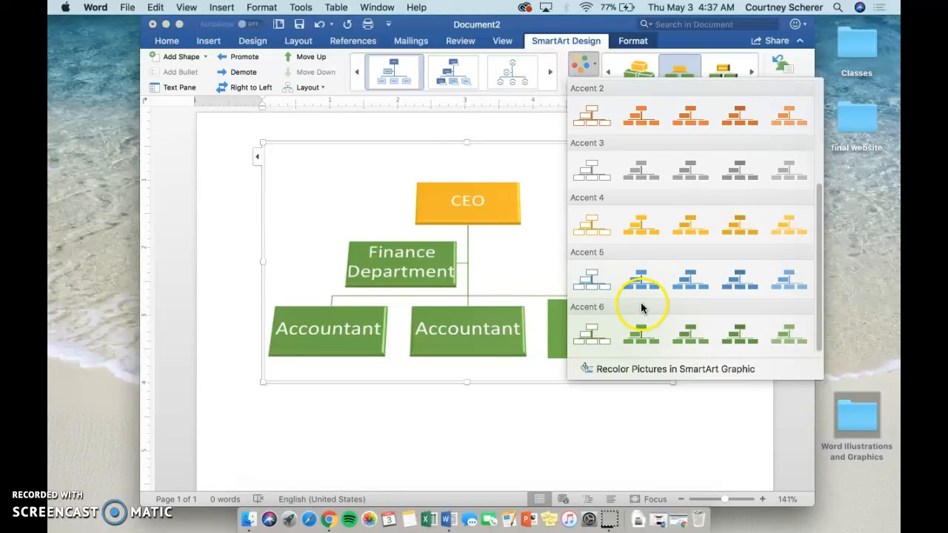
left_click(592, 335)
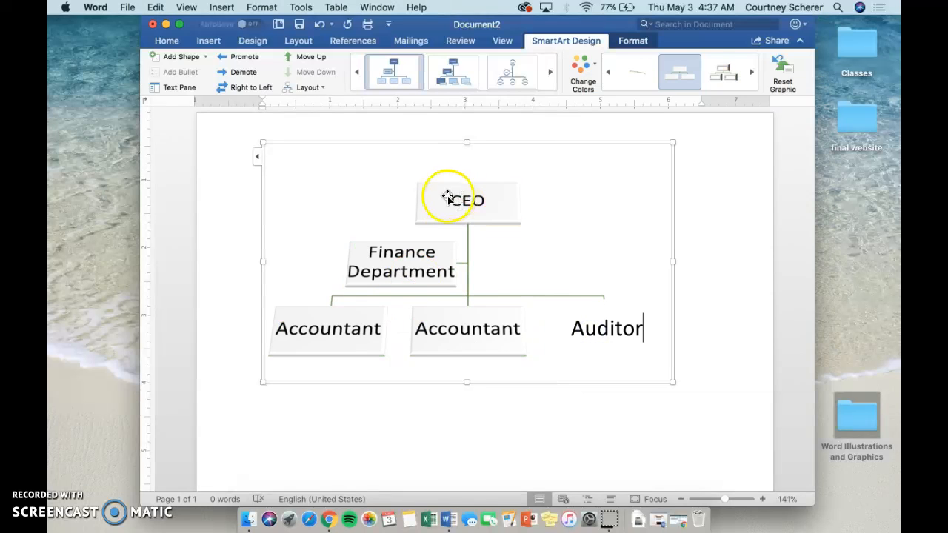
left_click(583, 80)
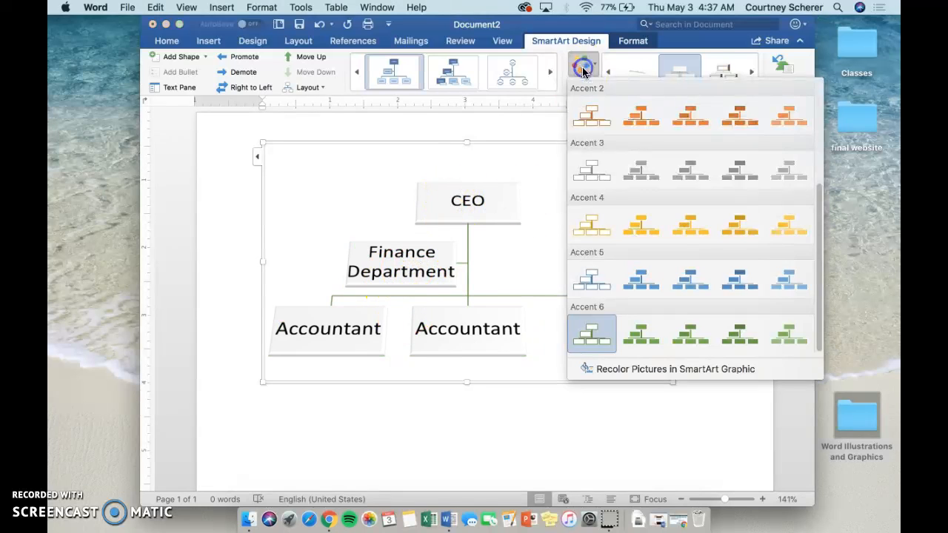
left_click(641, 168)
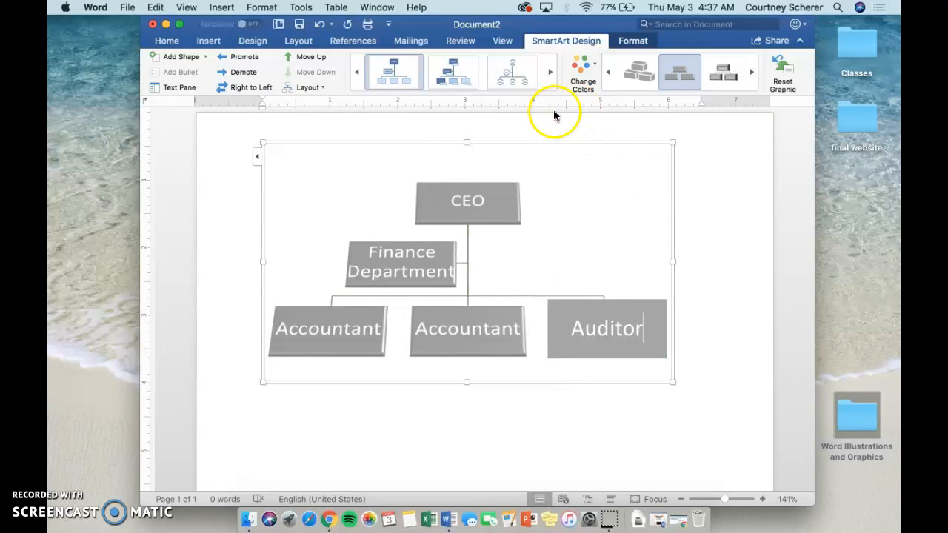
left_click(627, 42)
left_click(401, 61)
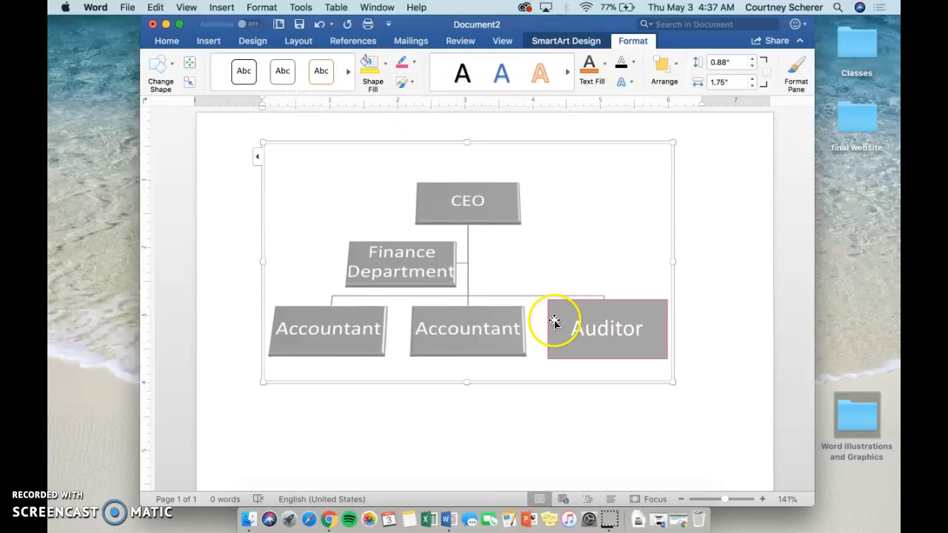
- Outline both Accountant boxes, Finance Department and CEO in pink, then deselect the chart
left_click(483, 329)
left_click(352, 326)
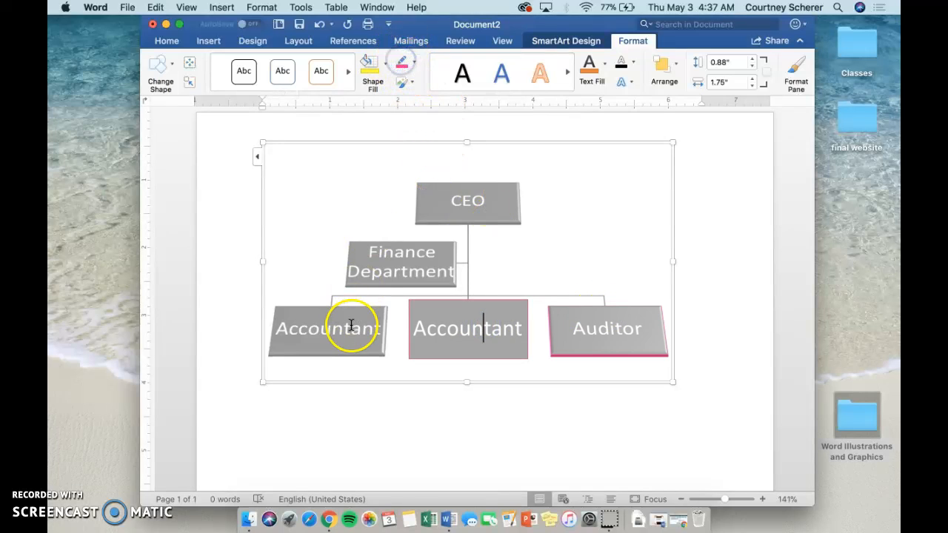
left_click(403, 65)
left_click(397, 253)
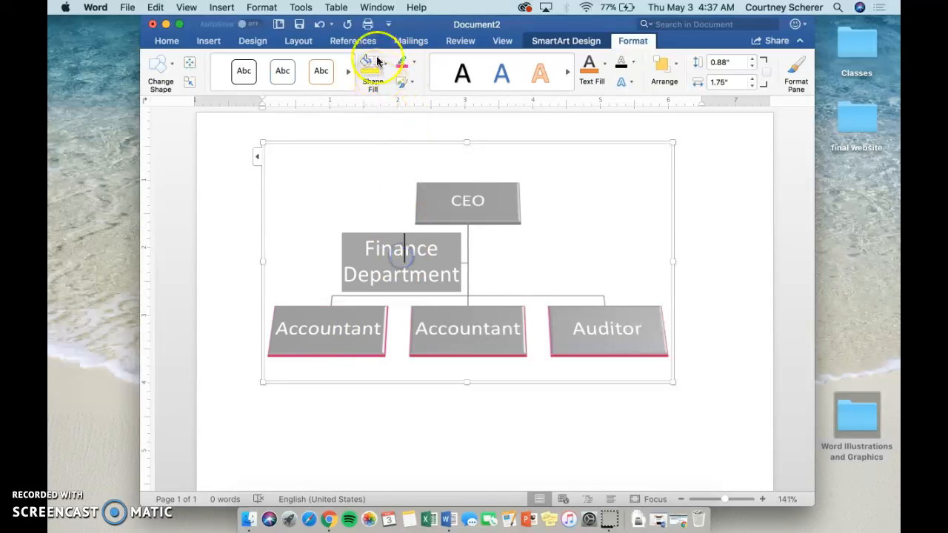
left_click(399, 60)
left_click(467, 192)
left_click(400, 62)
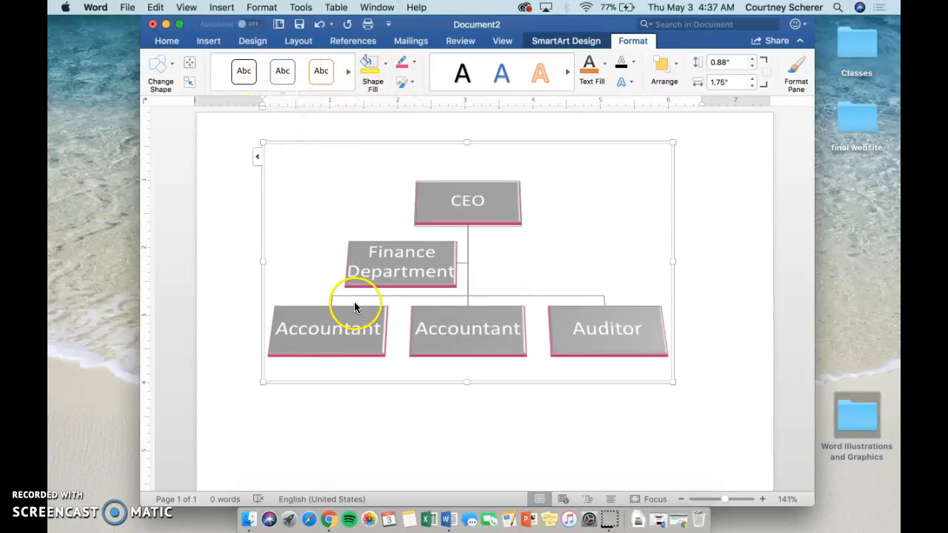
left_click(427, 404)
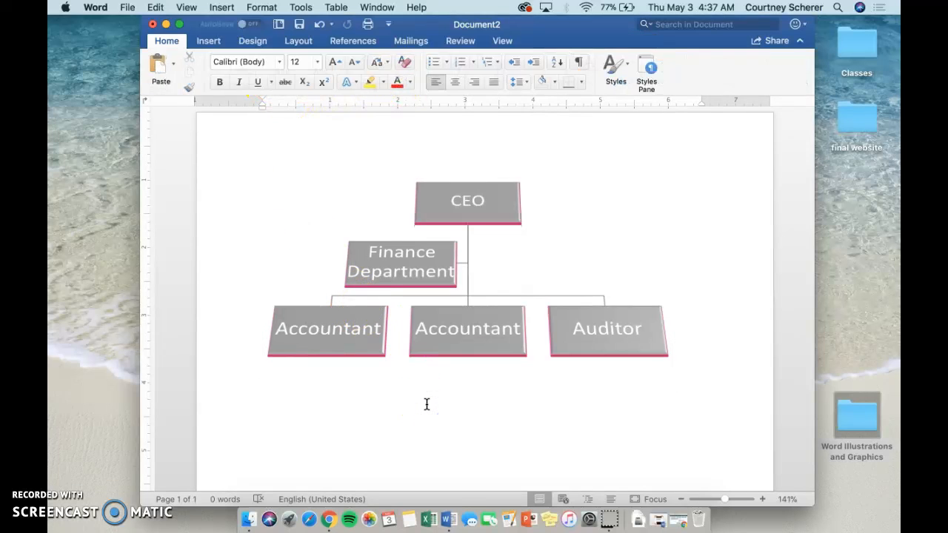